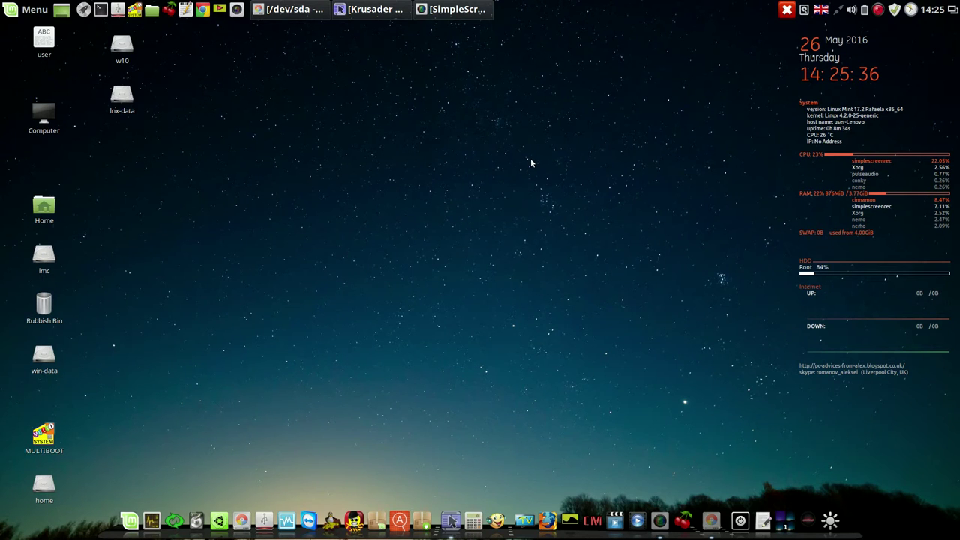
Launch qt4-fsarchiver from the dock and paste the administrator password into its prompt.
{"action": "left_click", "coordinate": [197, 517]}
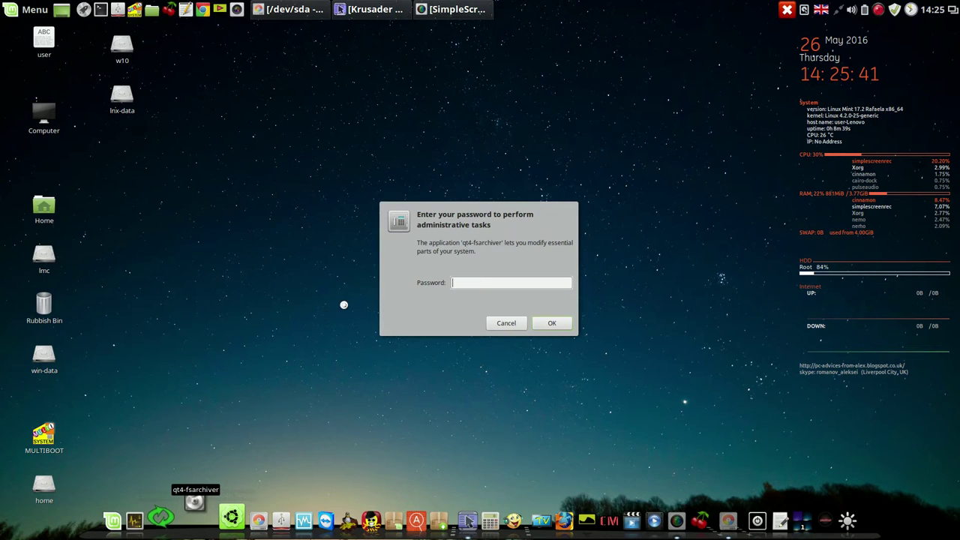
{"action": "right_click", "coordinate": [479, 282]}
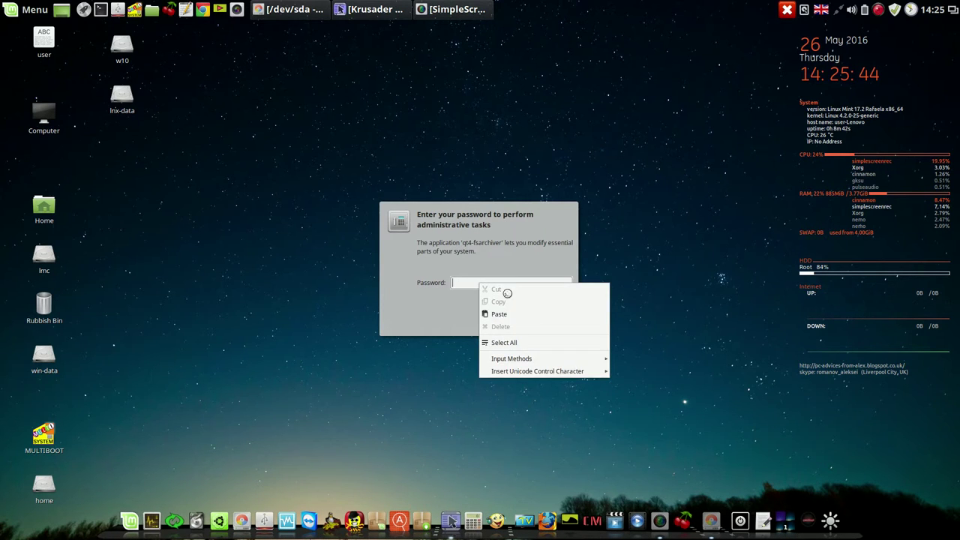
{"action": "left_click", "coordinate": [517, 263]}
{"action": "right_click", "coordinate": [496, 283]}
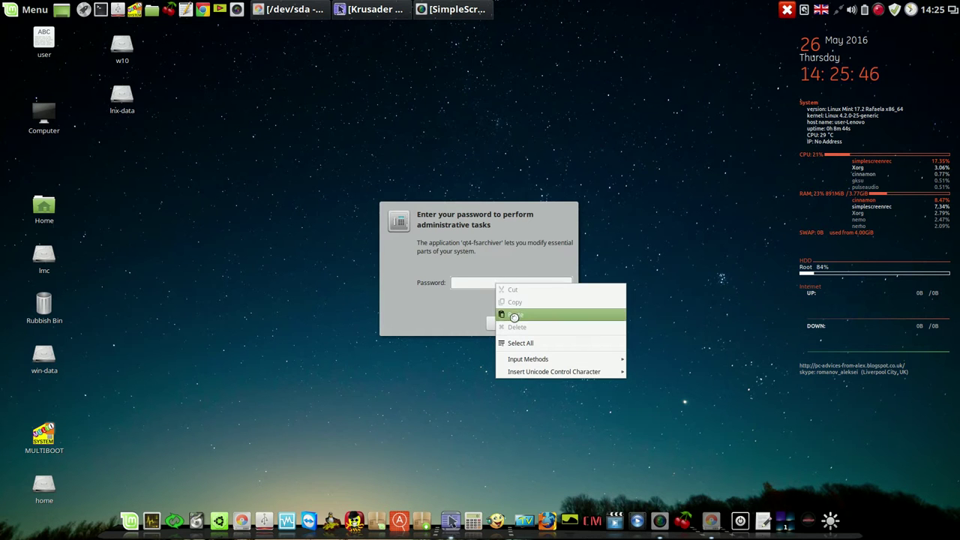
{"action": "left_click", "coordinate": [516, 315]}
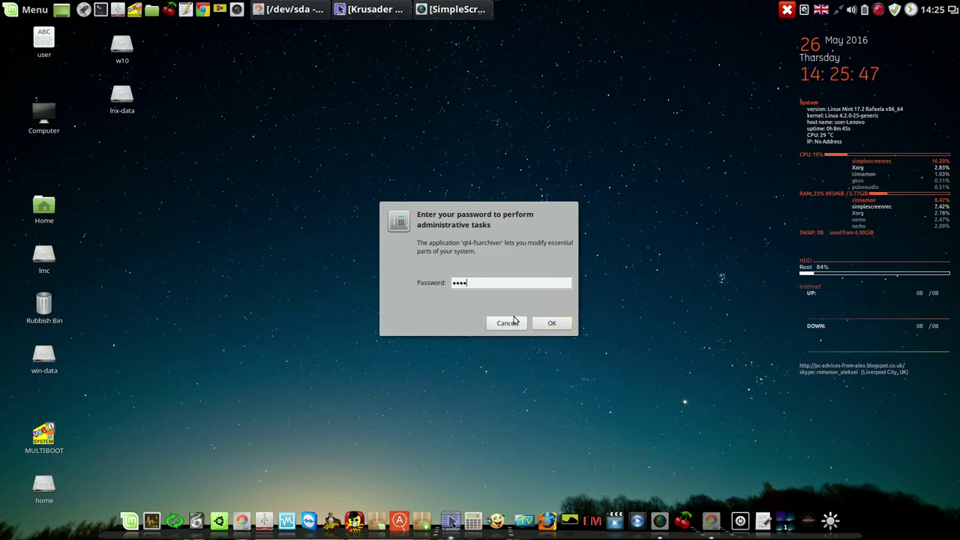
Confirm the password, then arrange the Save/restore partition window beside GParted's /dev/sda partition list.
{"action": "left_click", "coordinate": [553, 325]}
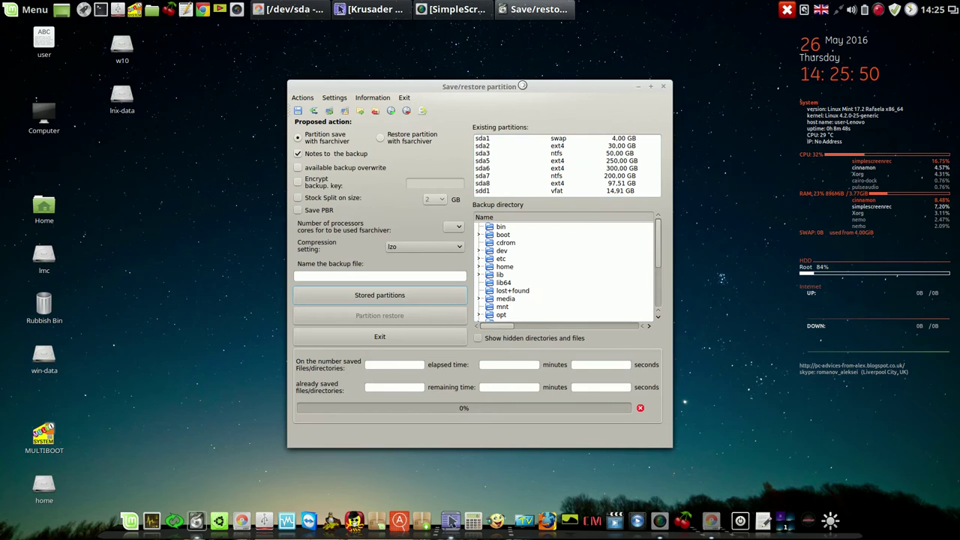
{"action": "left_click_drag", "start_coordinate": [523, 86], "coordinate": [430, 45]}
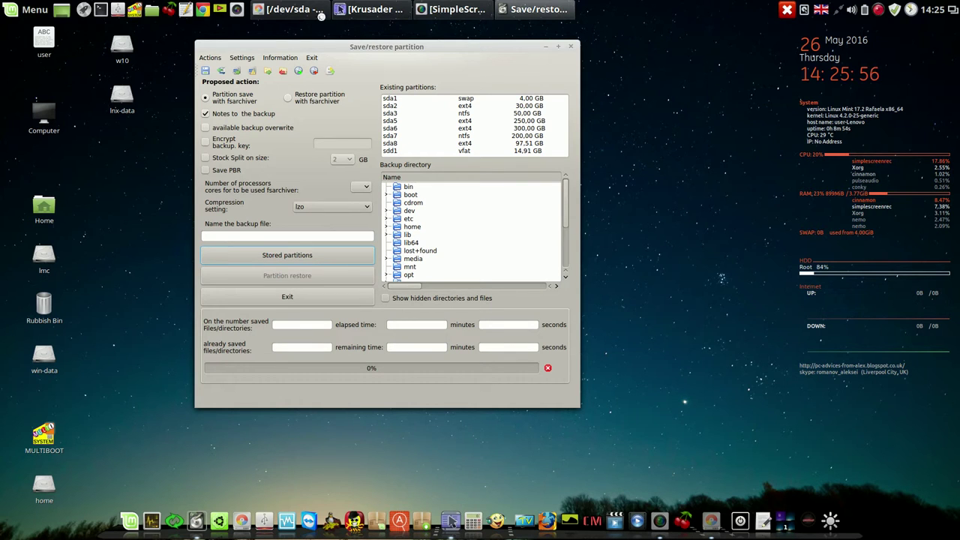
{"action": "left_click", "coordinate": [294, 9]}
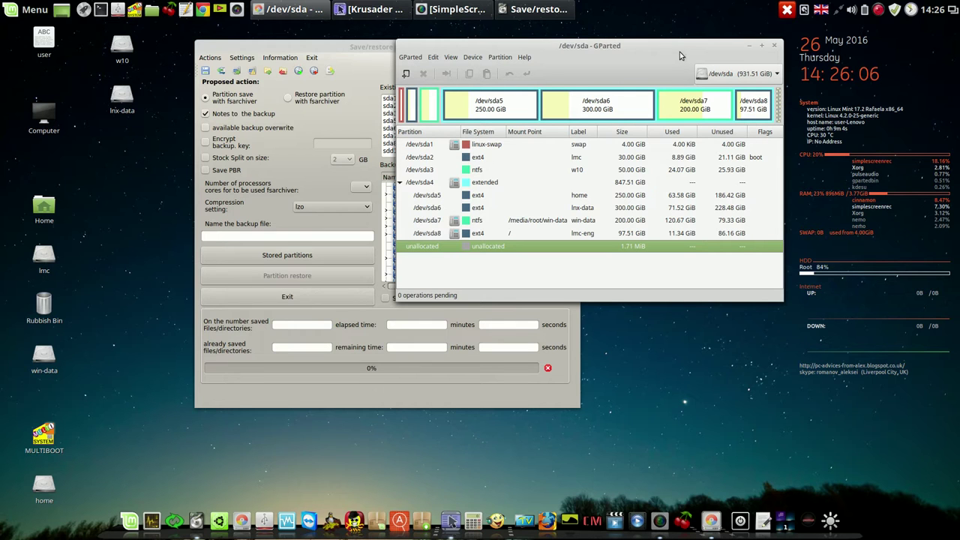
{"action": "left_click_drag", "start_coordinate": [680, 55], "coordinate": [832, 61]}
{"action": "left_click_drag", "start_coordinate": [498, 51], "coordinate": [398, 49]}
{"action": "left_click_drag", "start_coordinate": [732, 60], "coordinate": [638, 45]}
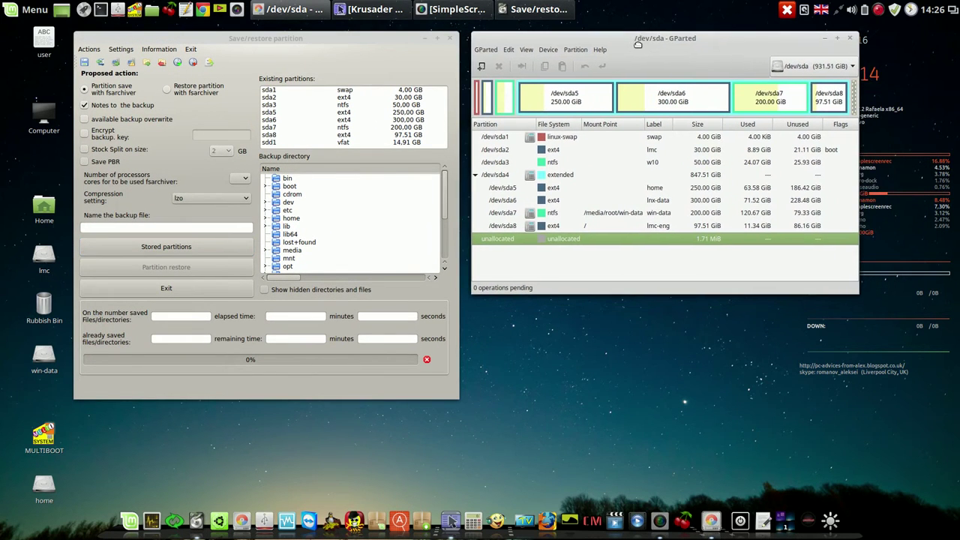
Highlight /dev/sda3 in GParted, choose sda3 (ntfs, 50.00 GB) in fsarchiver, and expand the media folder.
{"action": "left_click", "coordinate": [717, 162]}
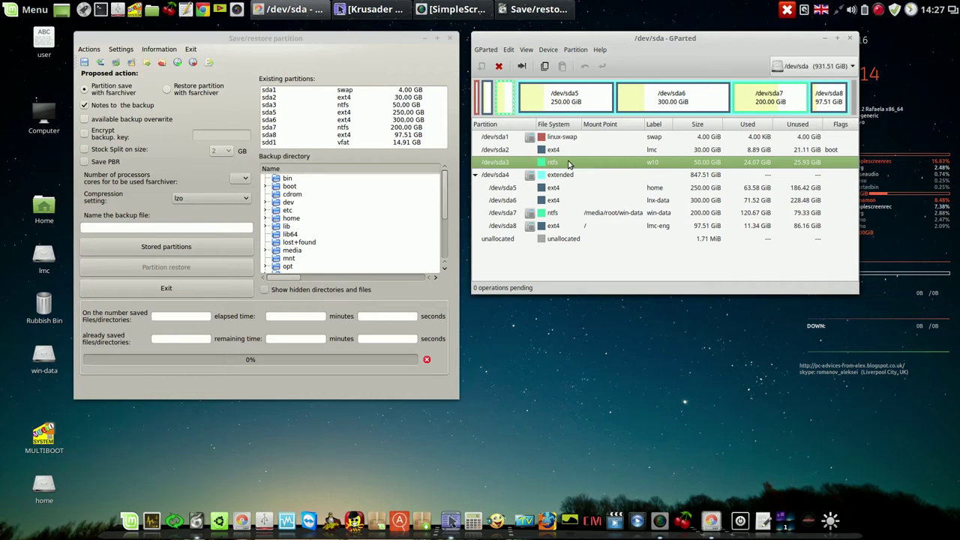
{"action": "left_click", "coordinate": [277, 109]}
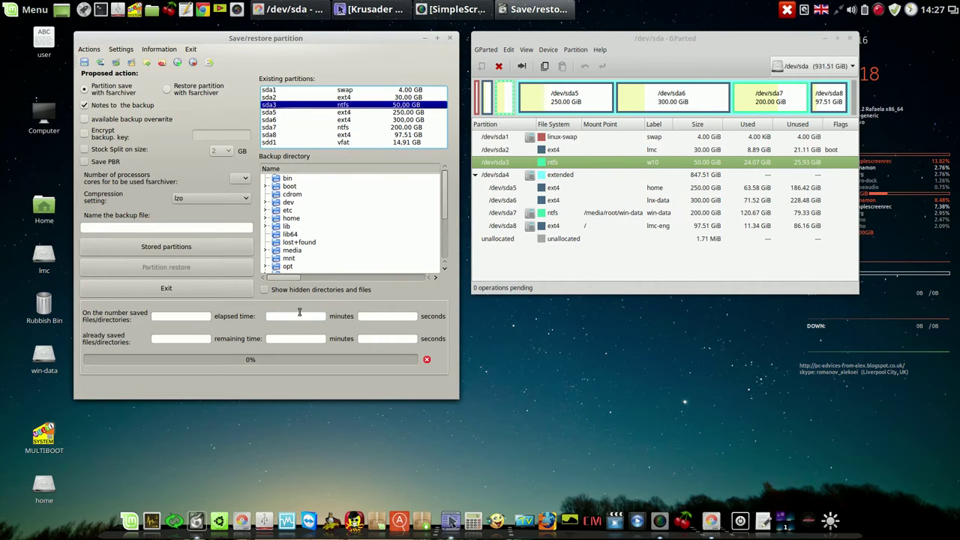
{"action": "left_click", "coordinate": [267, 251]}
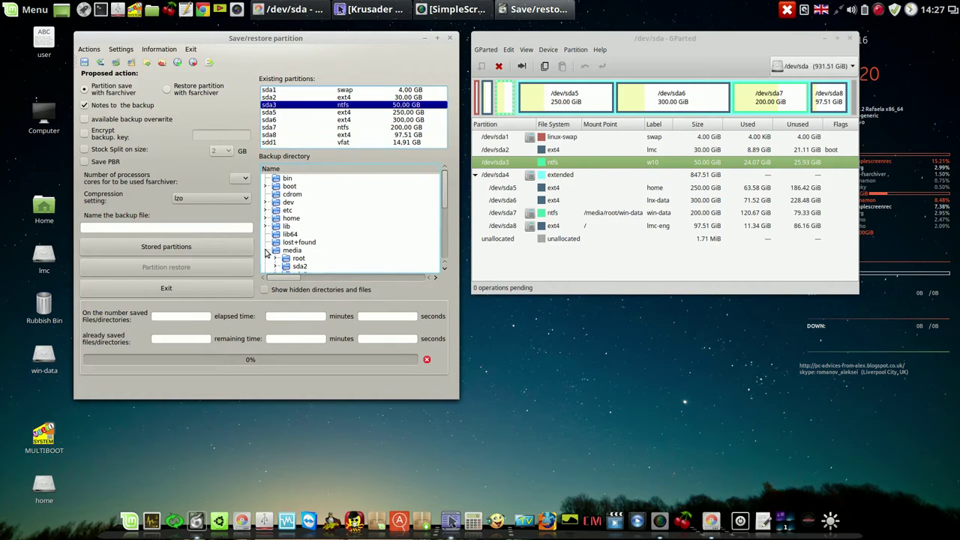
In Krusader, browse to /media/root/win-data/backup/w10 to confirm it is empty, then minimize Krusader.
{"action": "left_click", "coordinate": [390, 9]}
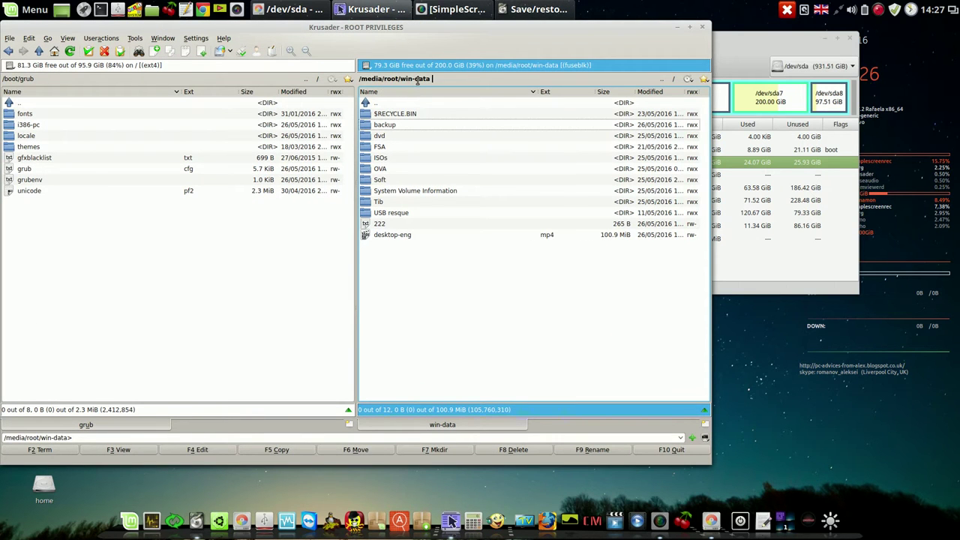
{"action": "left_click", "coordinate": [365, 129]}
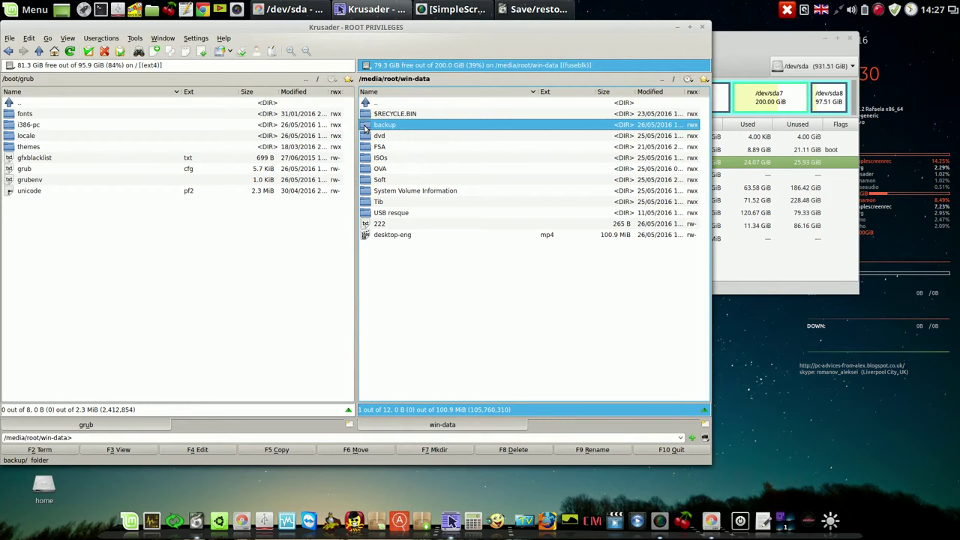
{"action": "double_click", "coordinate": [365, 129]}
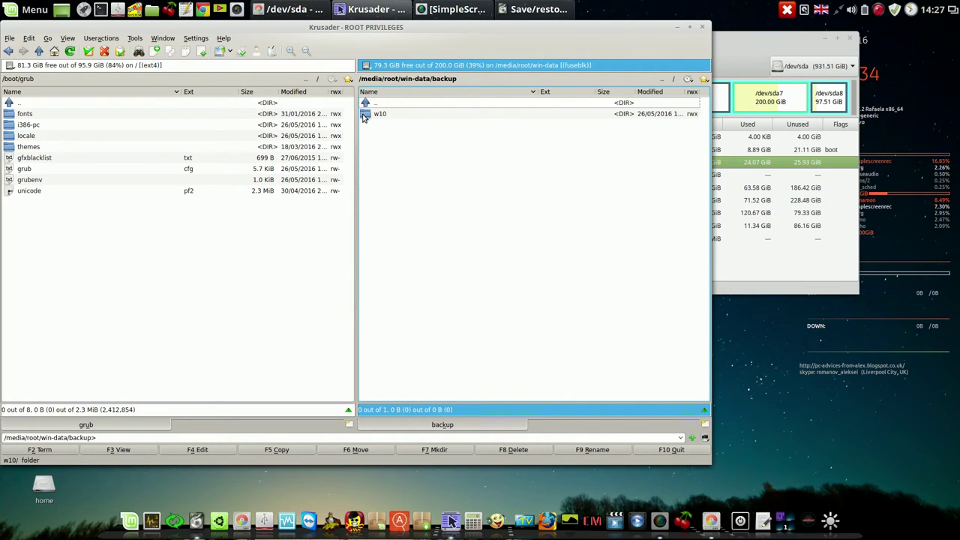
{"action": "double_click", "coordinate": [365, 116]}
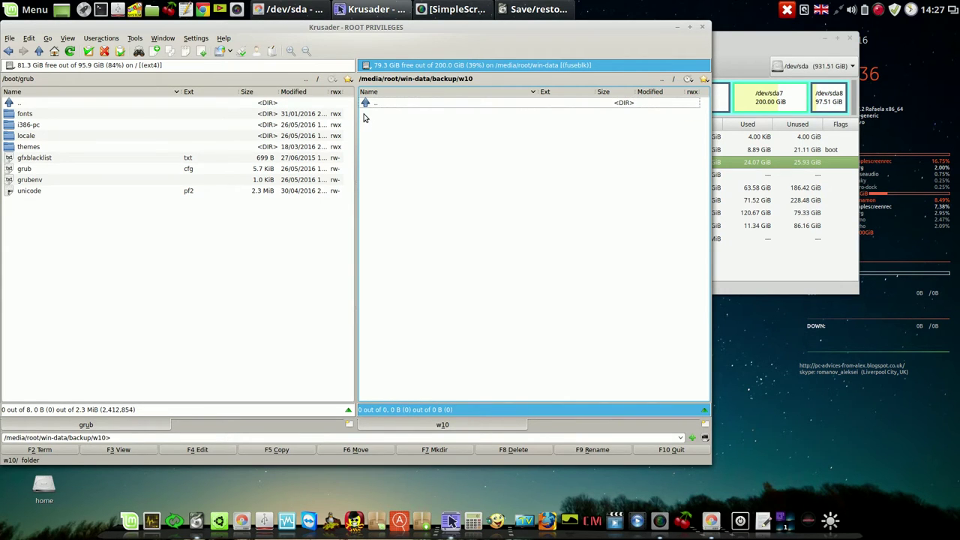
{"action": "left_click", "coordinate": [676, 27]}
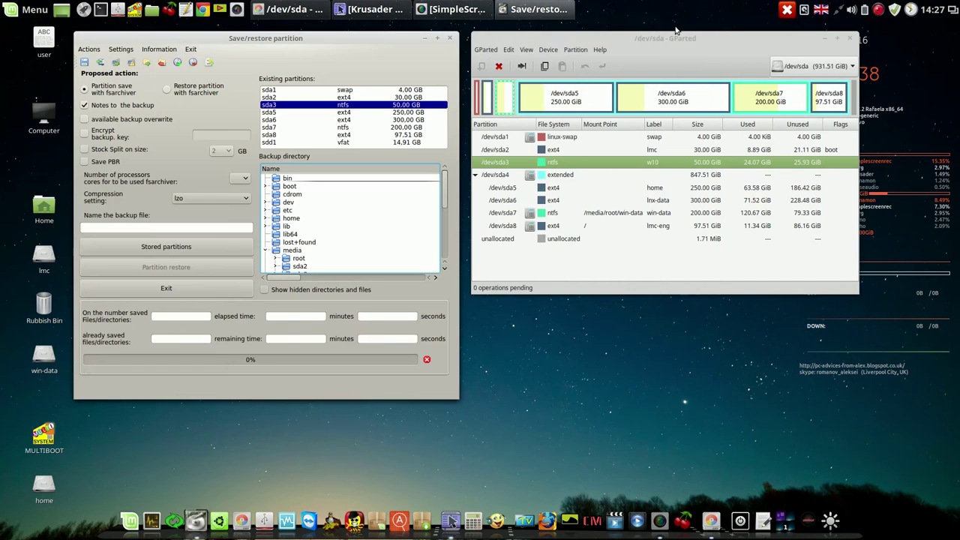
Expand media > root > win-data > backup in the Backup directory tree and choose w10.
{"action": "left_click", "coordinate": [613, 213]}
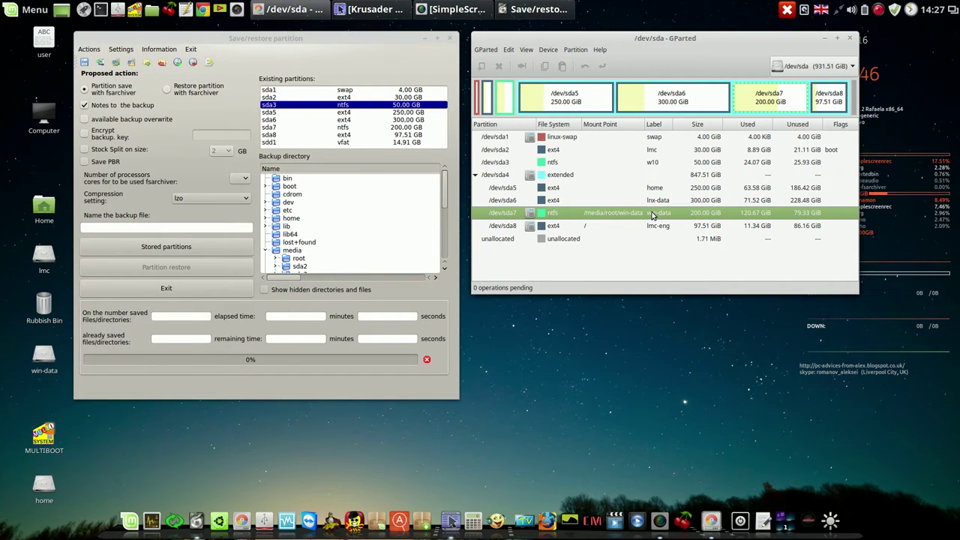
{"action": "left_click_drag", "start_coordinate": [444, 193], "coordinate": [445, 218]}
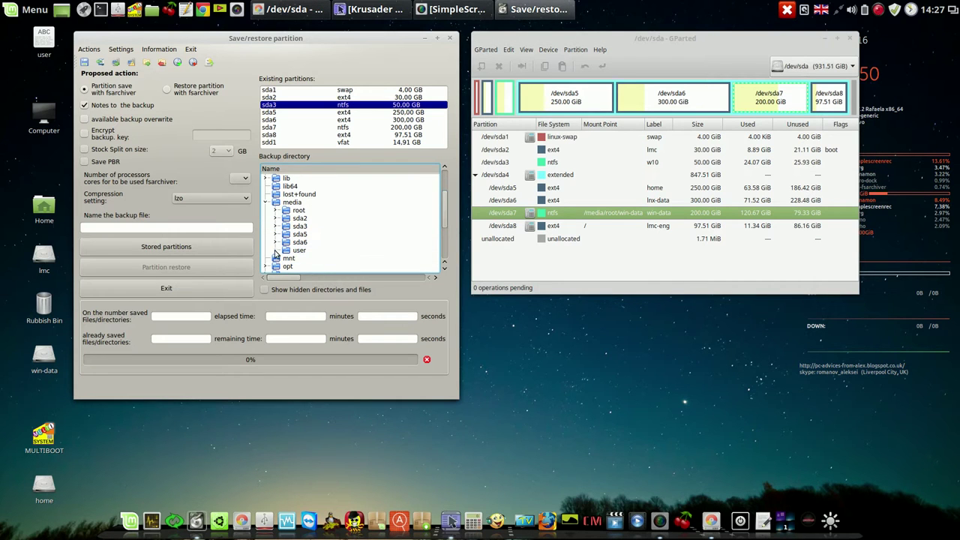
{"action": "left_click", "coordinate": [276, 250]}
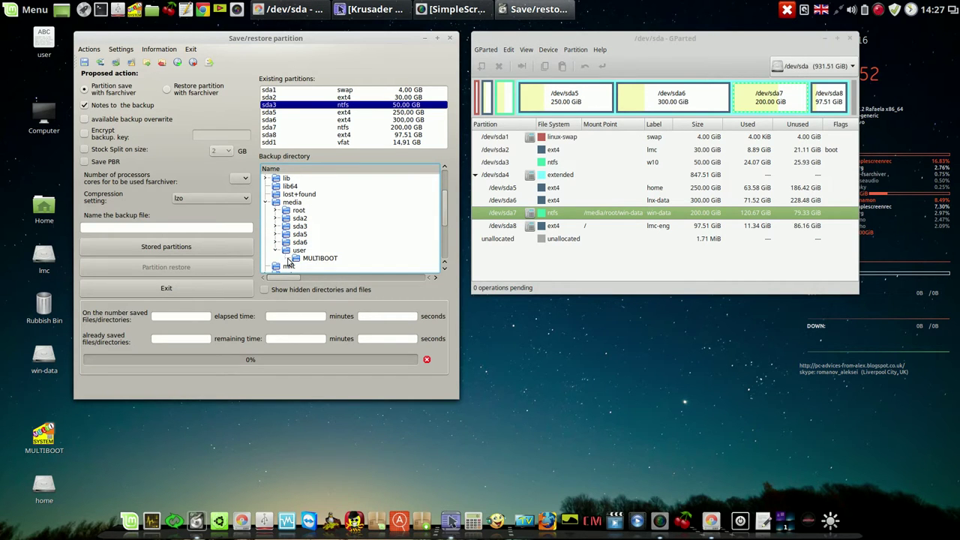
{"action": "left_click", "coordinate": [276, 210]}
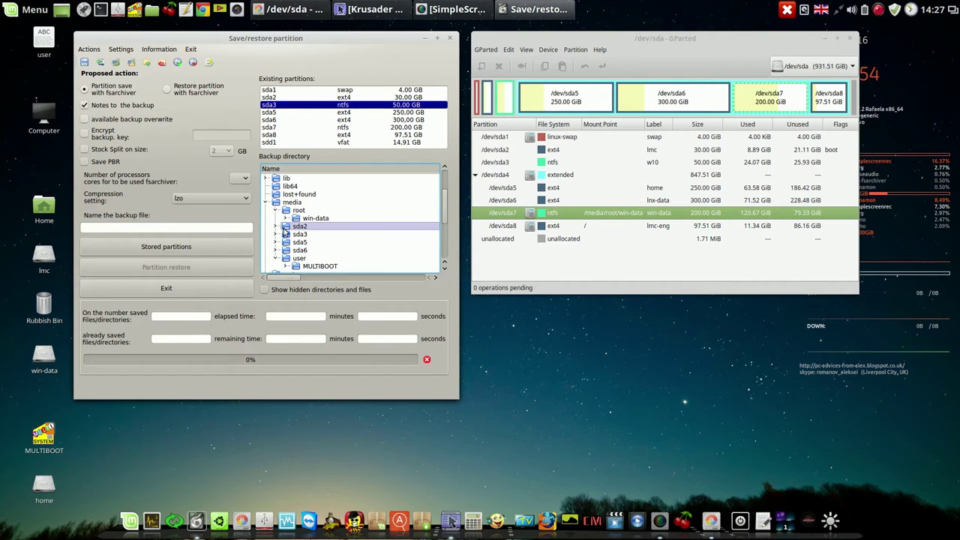
{"action": "left_click", "coordinate": [287, 219]}
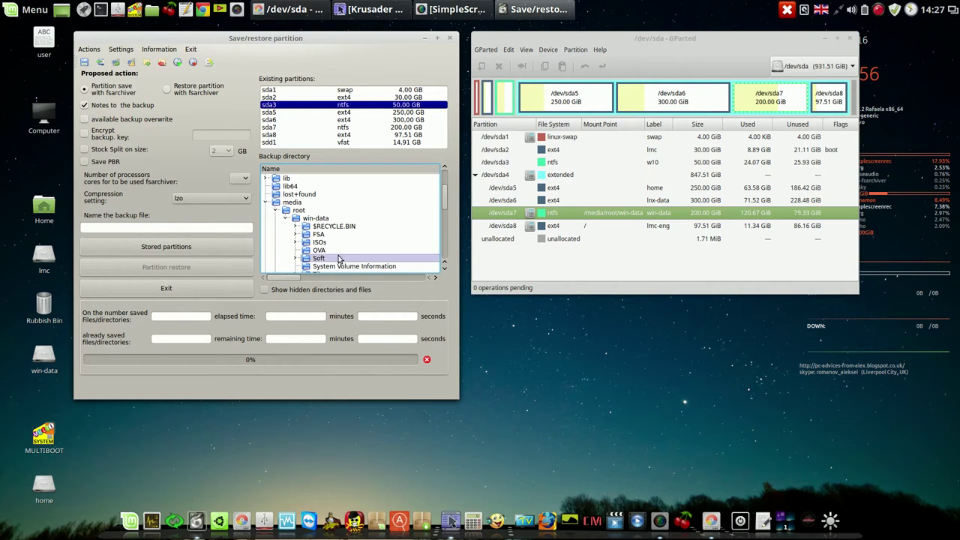
{"action": "scroll", "coordinate": [392, 225], "scroll_direction": "down", "scroll_amount": 2}
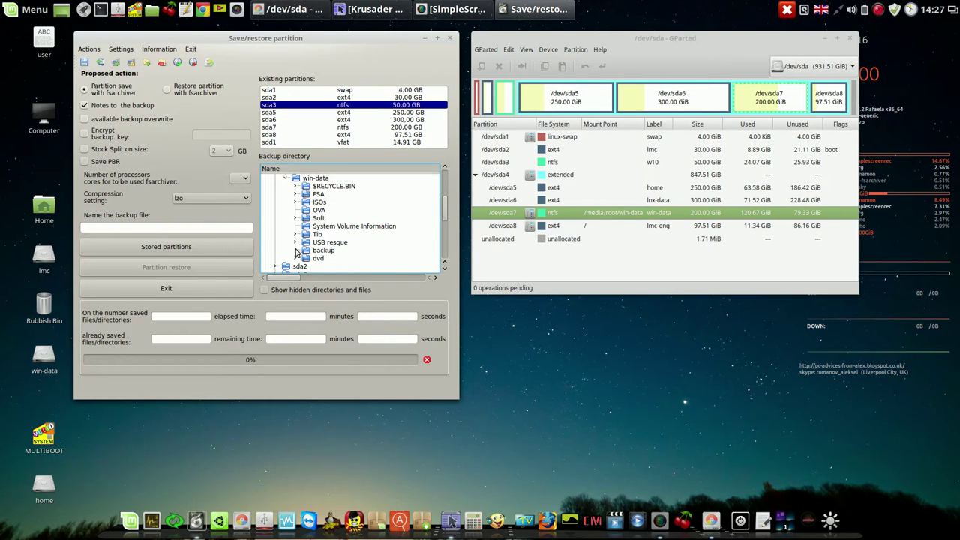
{"action": "left_click", "coordinate": [296, 252]}
{"action": "left_click", "coordinate": [319, 260]}
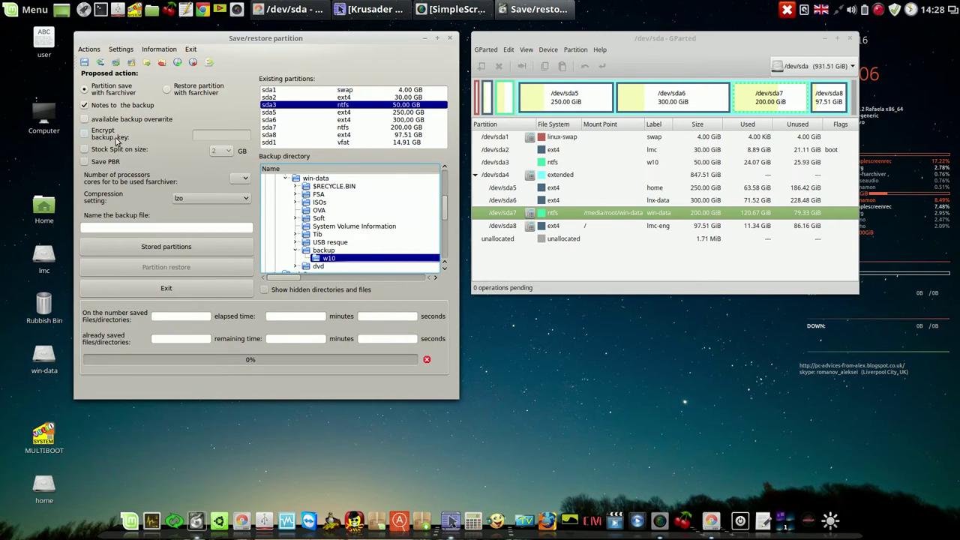
Enable notes to the backup, overwriting an existing backup, and saving the partition boot record.
{"action": "left_click", "coordinate": [85, 105]}
{"action": "left_click", "coordinate": [84, 119]}
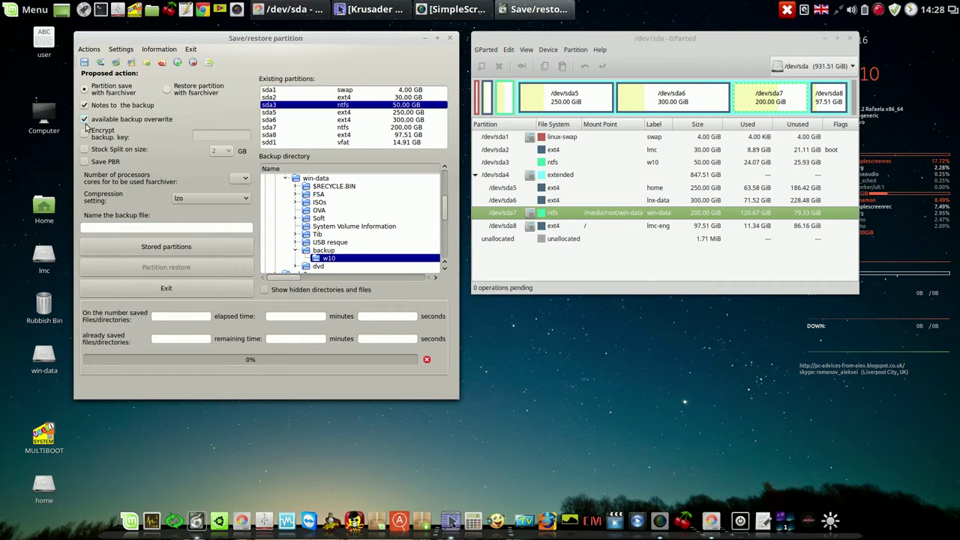
{"action": "left_click", "coordinate": [85, 162]}
Choose gzip standard compression and name the backup file w10.
{"action": "left_click", "coordinate": [245, 200]}
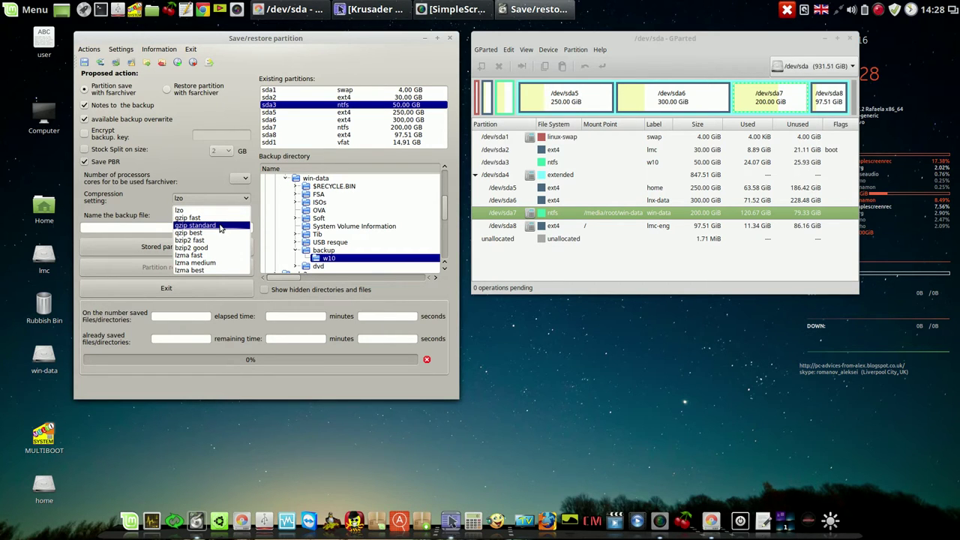
{"action": "left_click", "coordinate": [197, 225]}
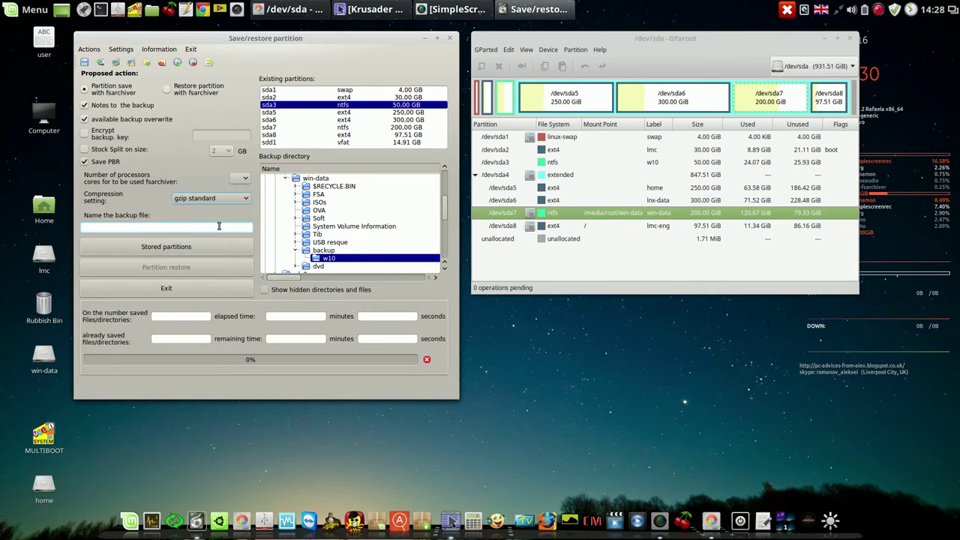
{"action": "left_click", "coordinate": [217, 227]}
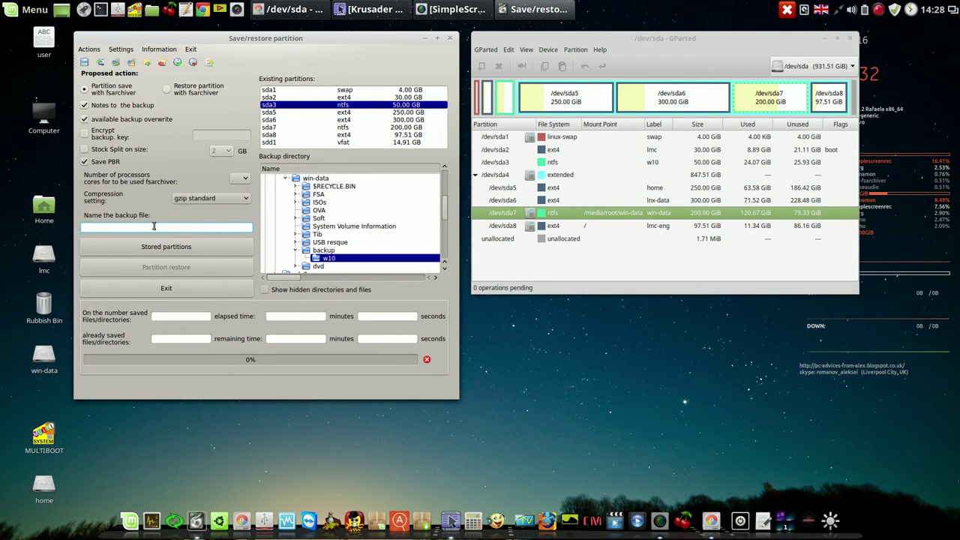
{"action": "type", "text": "w10"}
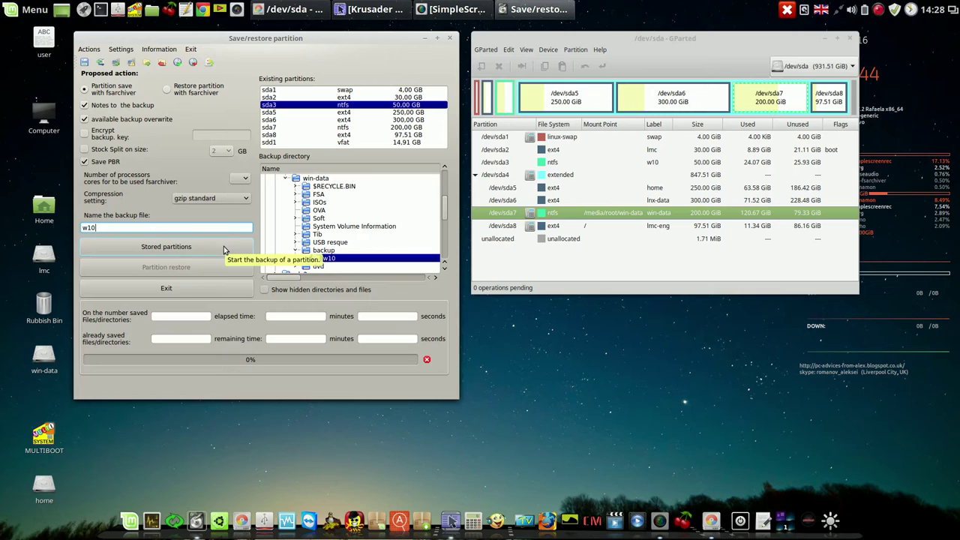
Run the sda3 backup to 100% (191867 files and directories saved) and dismiss the success note.
{"action": "left_click", "coordinate": [180, 249]}
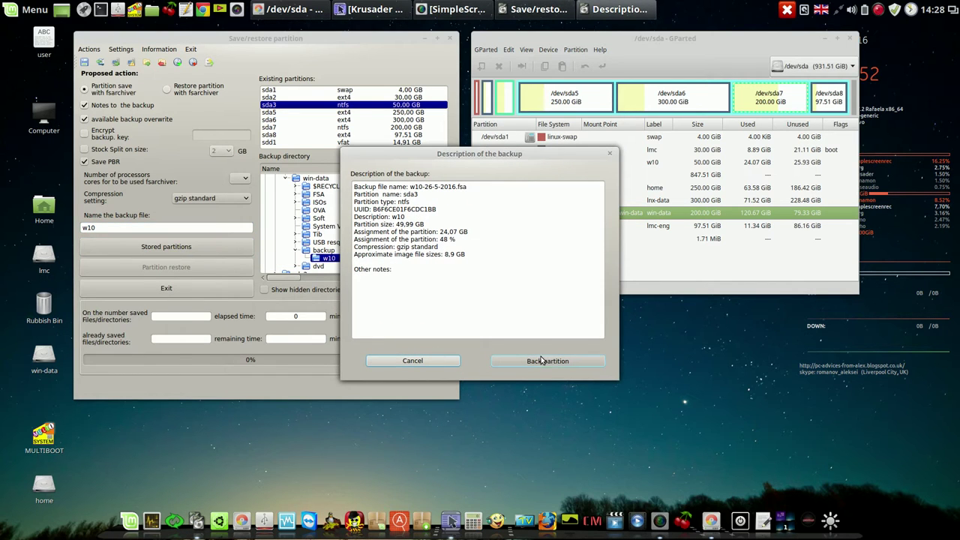
{"action": "left_click", "coordinate": [551, 362]}
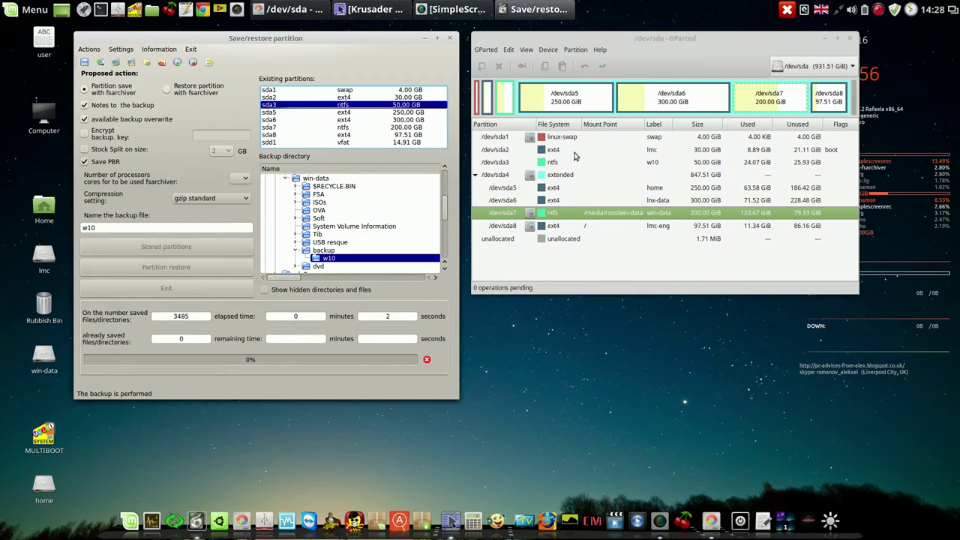
{"action": "left_click", "coordinate": [880, 12]}
{"action": "left_click", "coordinate": [900, 26]}
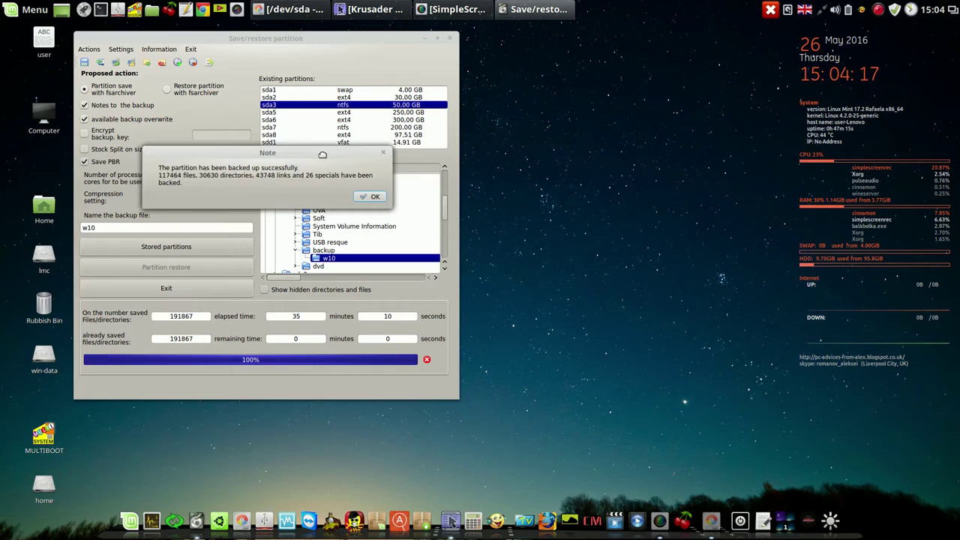
{"action": "left_click_drag", "start_coordinate": [319, 156], "coordinate": [691, 65]}
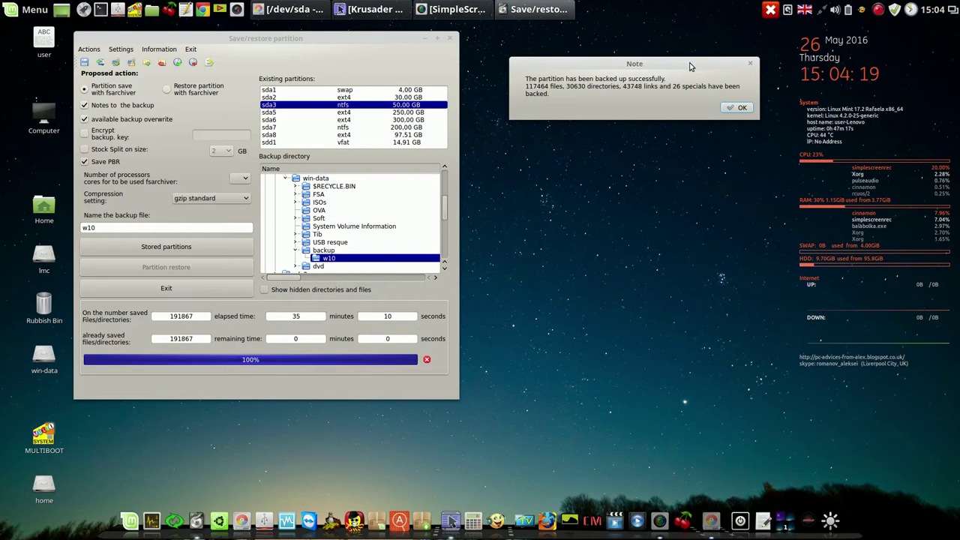
{"action": "left_click", "coordinate": [737, 110]}
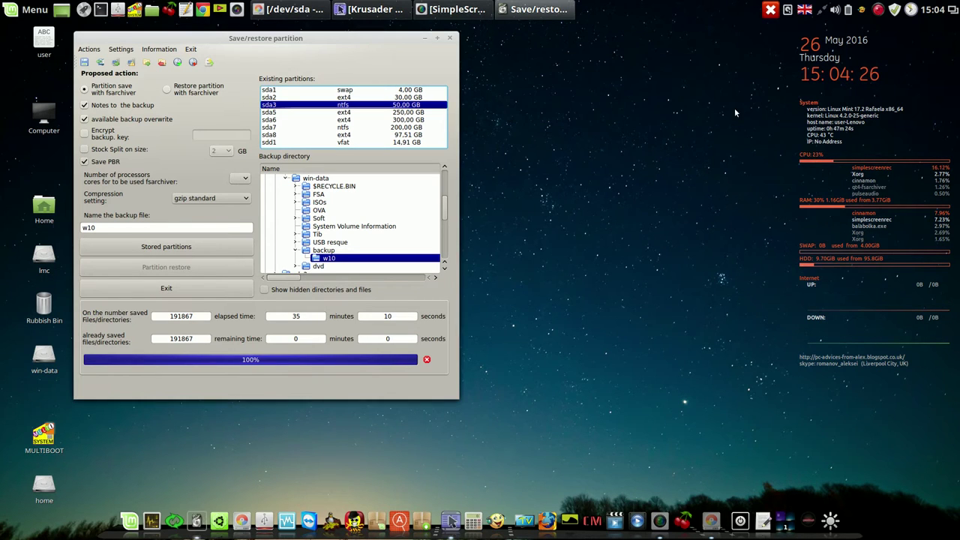
In Krusader, select the new w10-26-5-2016.fsa file (13.4 GiB) alongside its pbr and txt files.
{"action": "left_click", "coordinate": [389, 9]}
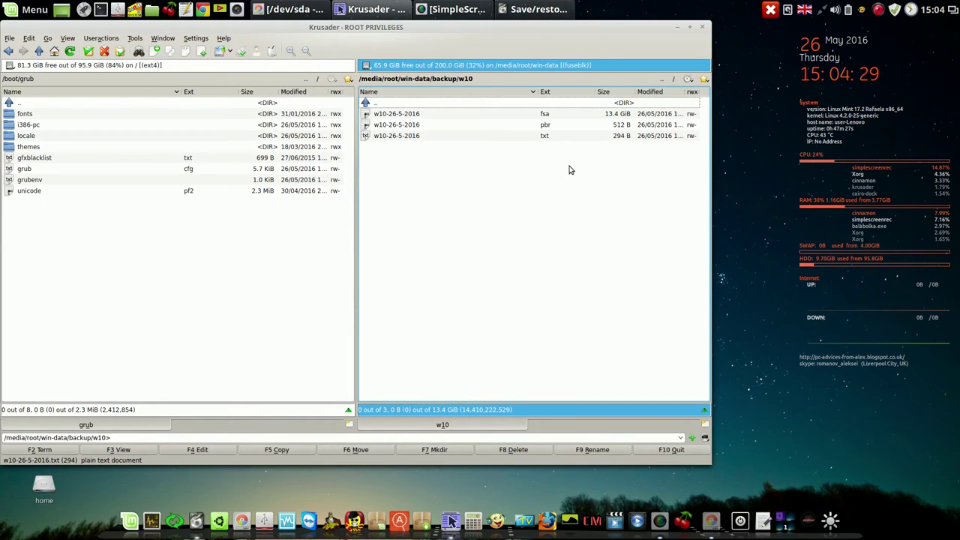
{"action": "left_click", "coordinate": [621, 117]}
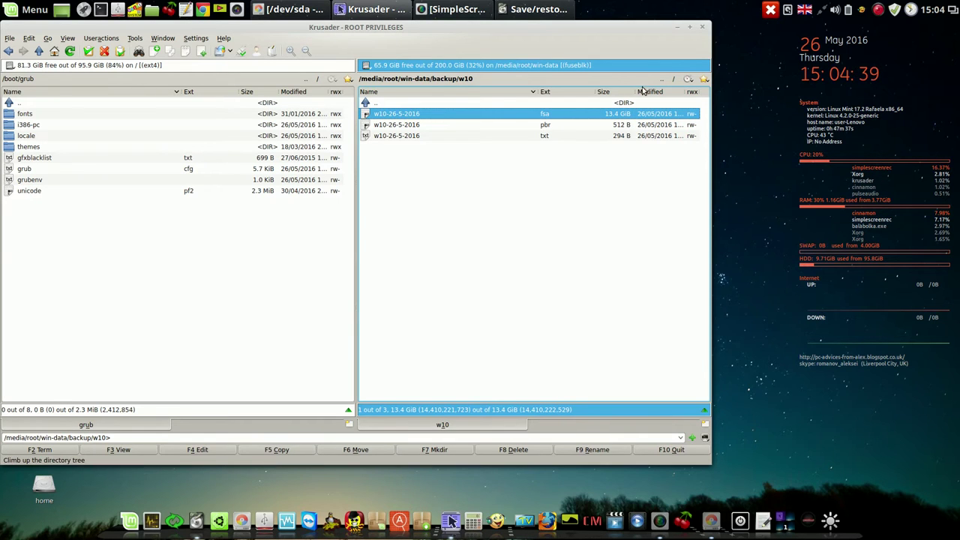
Minimize Krusader and close qt4-fsarchiver's Save/restore partition window.
{"action": "left_click", "coordinate": [676, 30]}
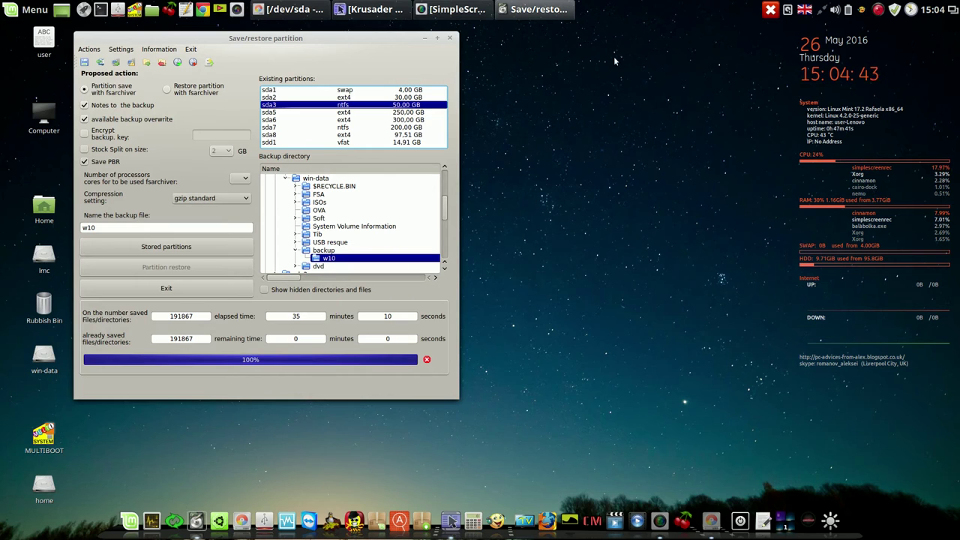
{"action": "left_click", "coordinate": [449, 36]}
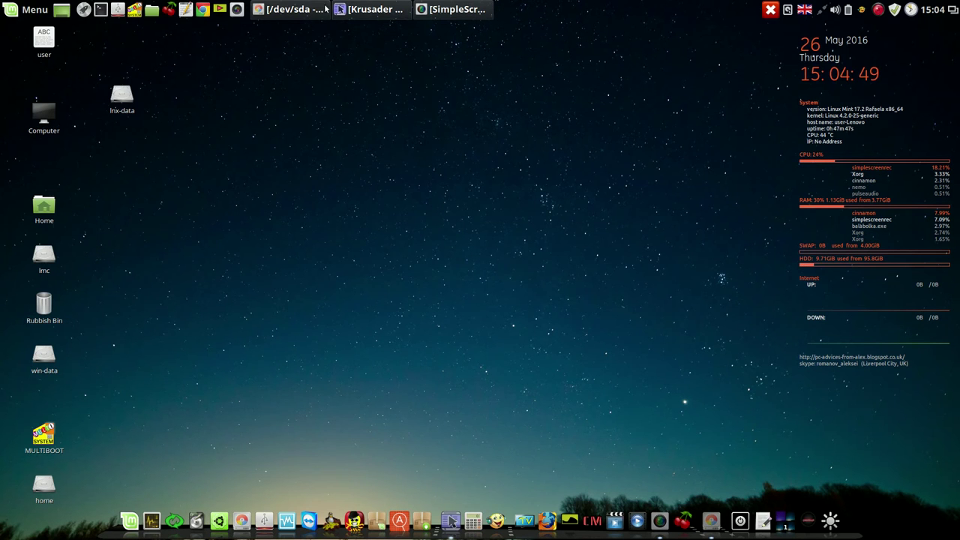
Delete /dev/sda3 in GParted and apply the operation, leaving 50.00 GiB unallocated after sda2.
{"action": "left_click", "coordinate": [292, 9]}
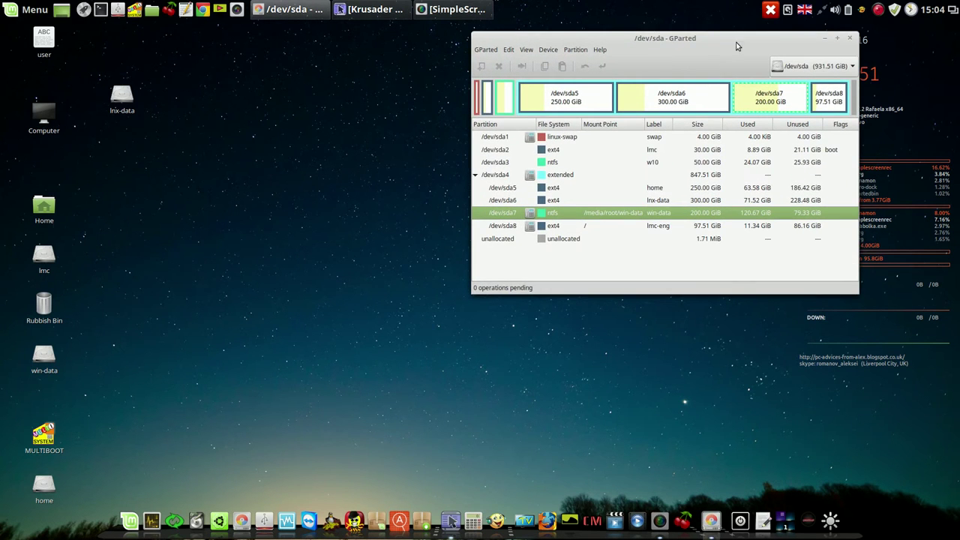
{"action": "left_click_drag", "start_coordinate": [736, 67], "coordinate": [492, 67]}
{"action": "left_click", "coordinate": [415, 187]}
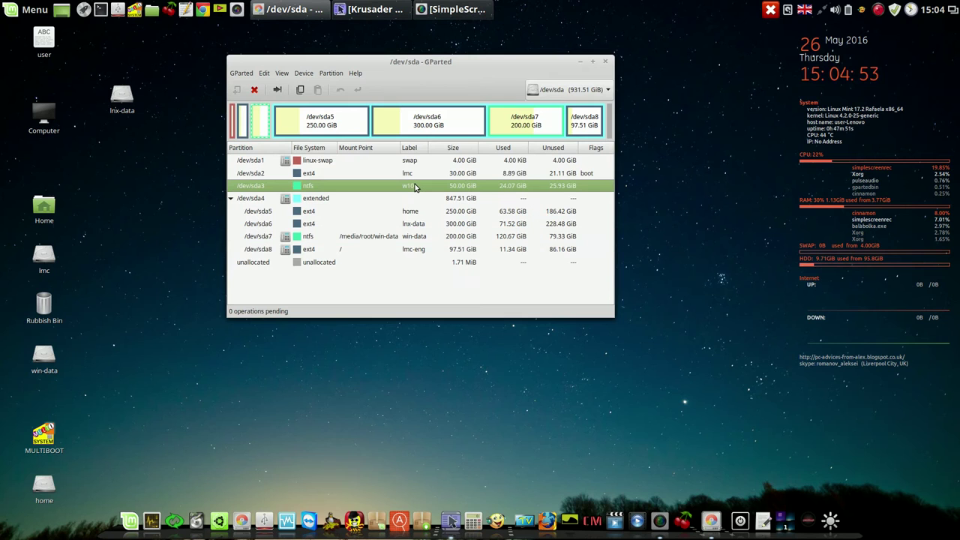
{"action": "left_click", "coordinate": [254, 90]}
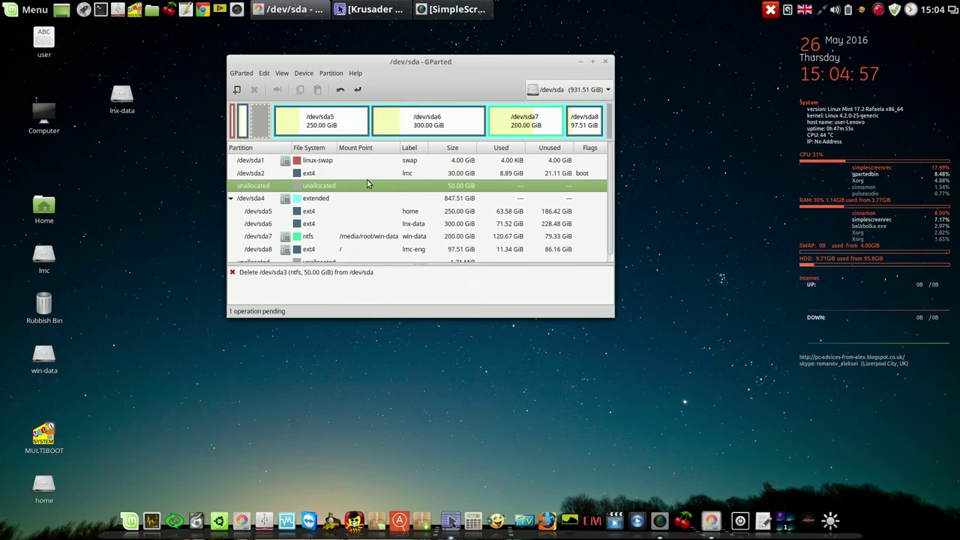
{"action": "left_click", "coordinate": [358, 90]}
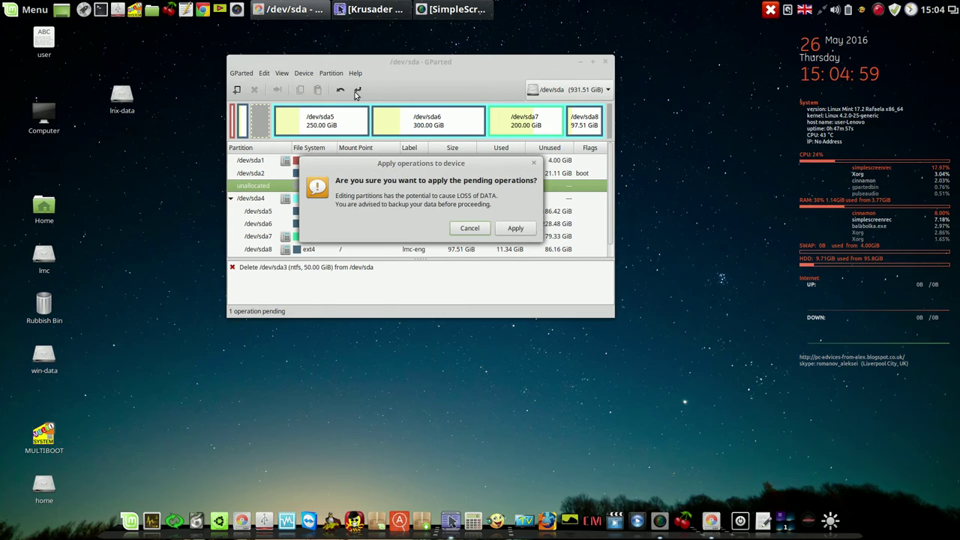
{"action": "left_click", "coordinate": [470, 228]}
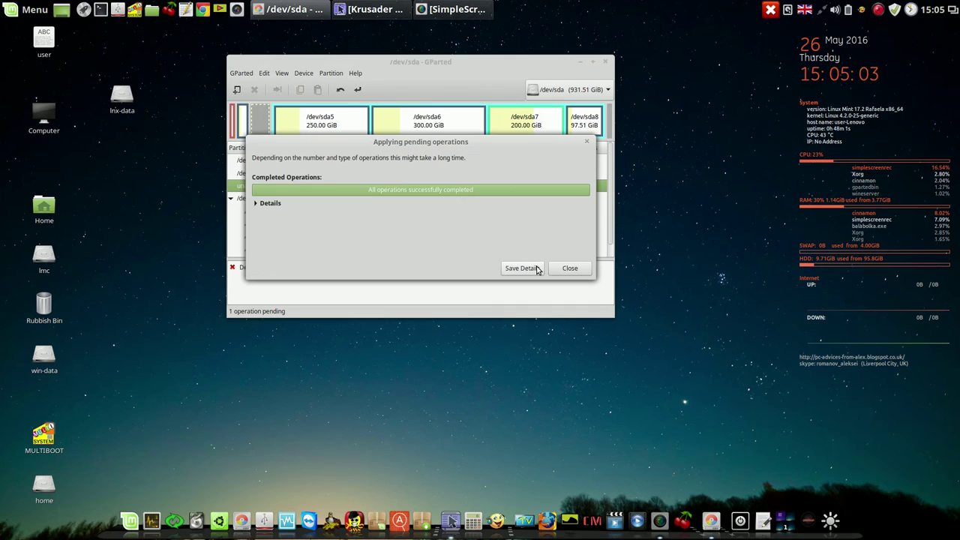
{"action": "left_click", "coordinate": [569, 269]}
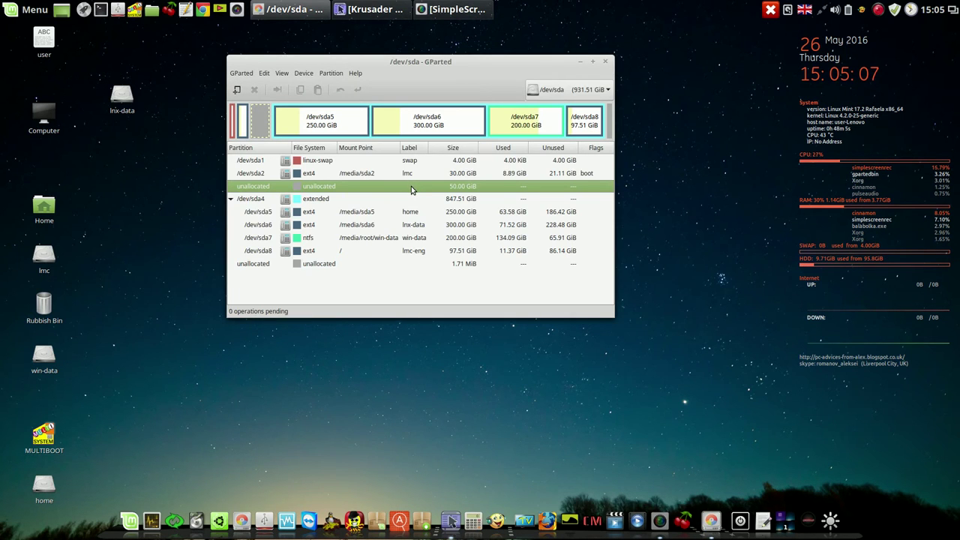
Add a new ntfs partition labelled w10 in the unallocated space.
{"action": "right_click", "coordinate": [412, 190]}
{"action": "left_click", "coordinate": [420, 194]}
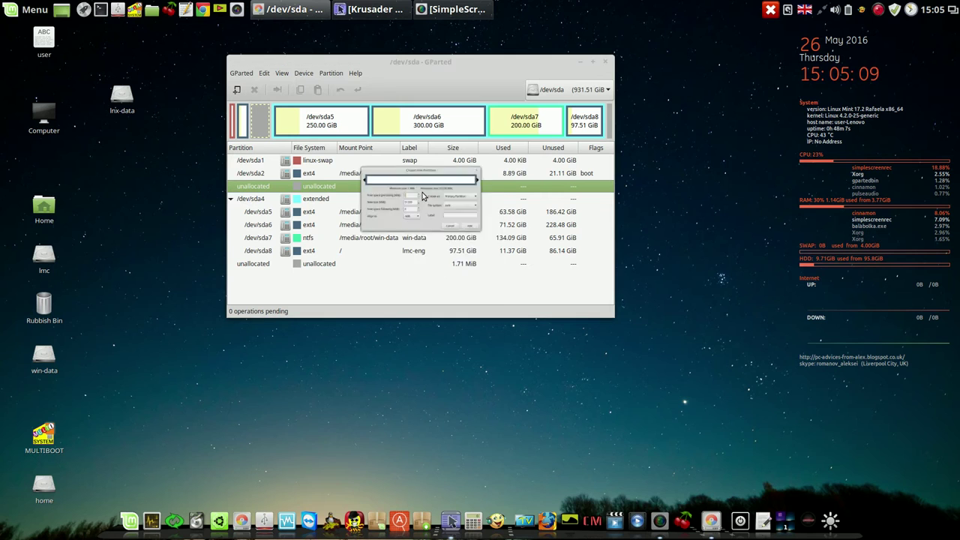
{"action": "left_click", "coordinate": [545, 215]}
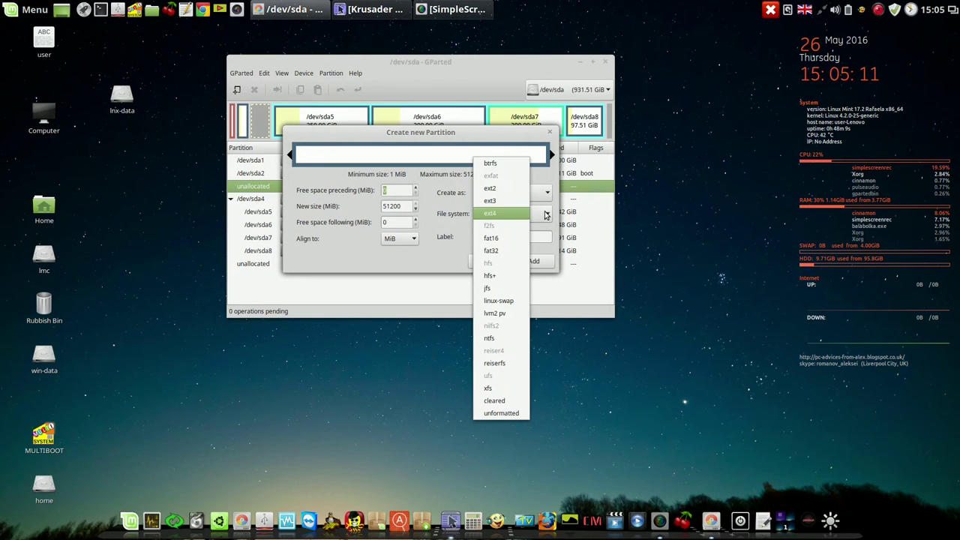
{"action": "left_click", "coordinate": [499, 338]}
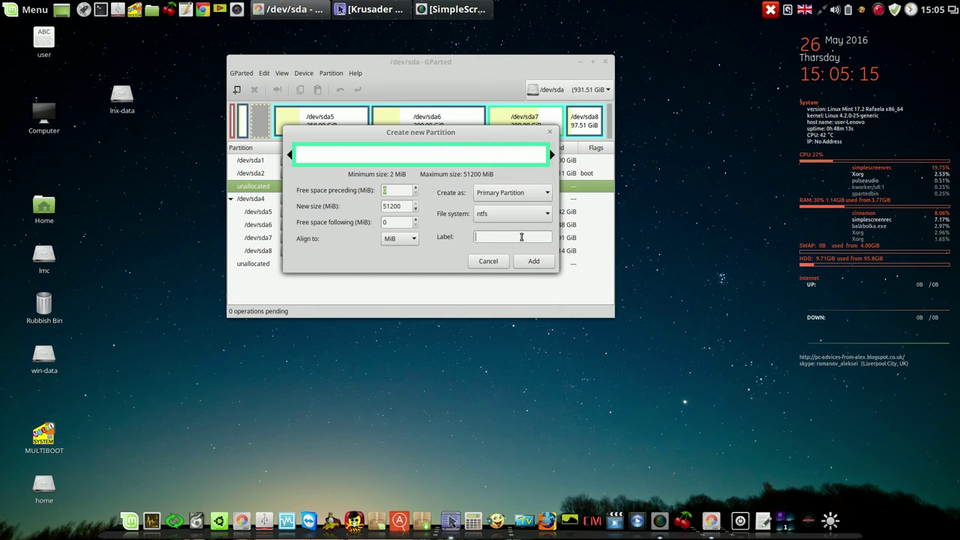
{"action": "type", "text": "w10"}
{"action": "left_click", "coordinate": [533, 260]}
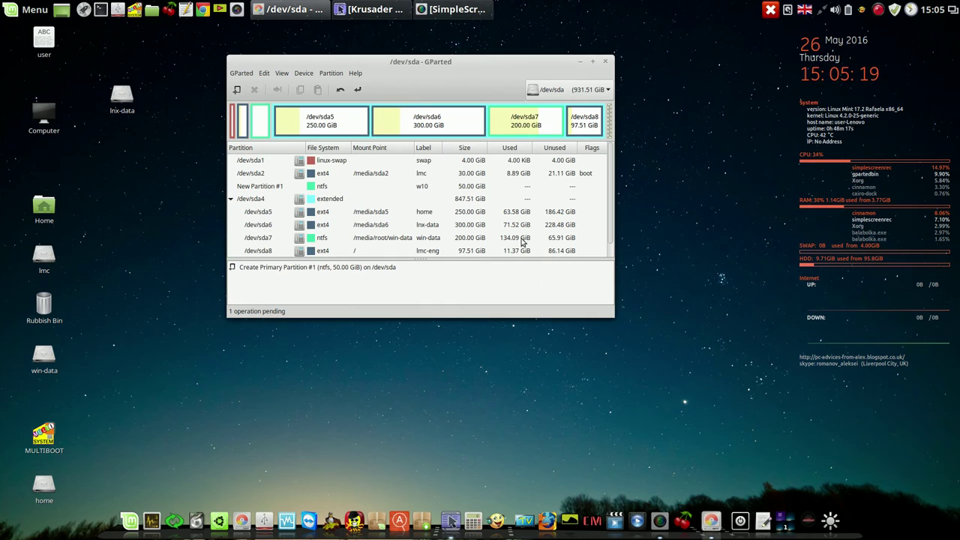
Apply the pending operation so the partition is written to disk.
{"action": "left_click", "coordinate": [358, 90]}
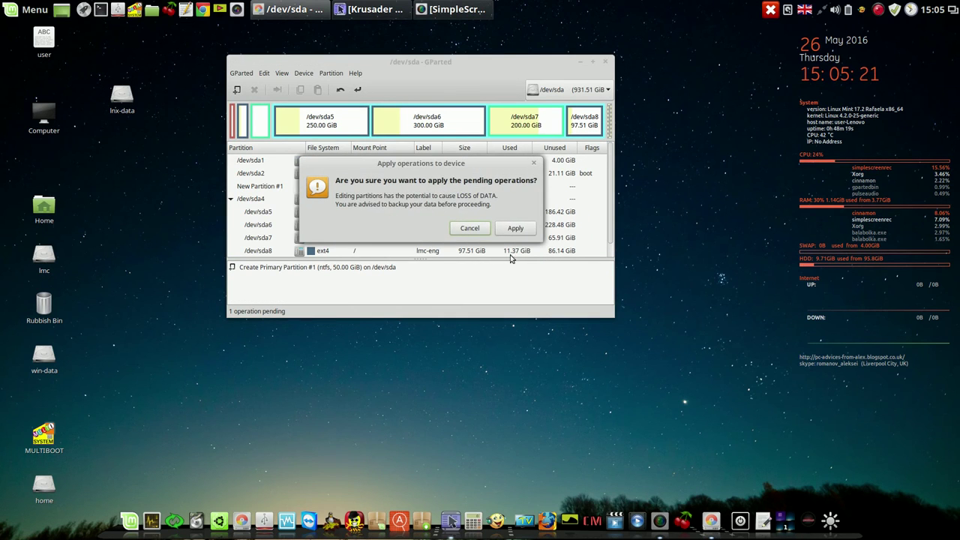
{"action": "left_click", "coordinate": [516, 229]}
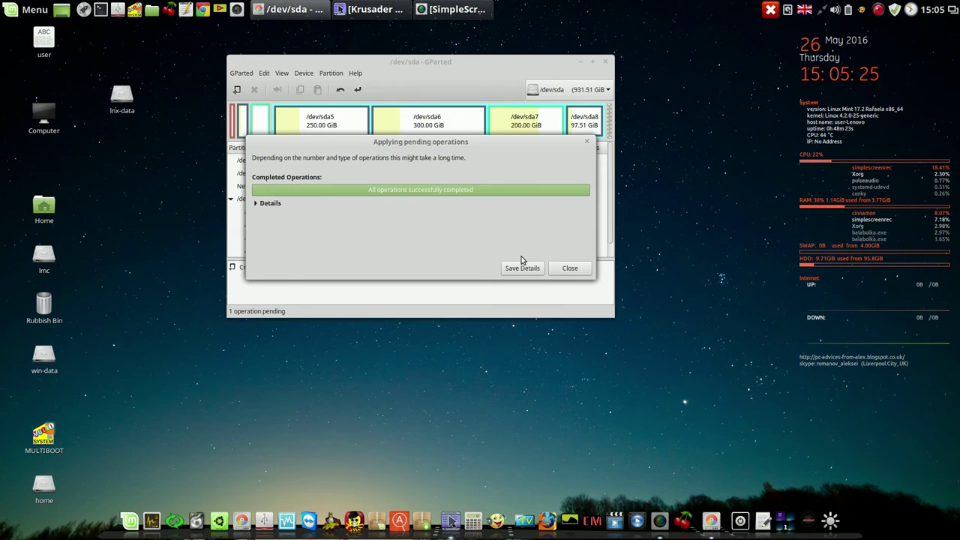
{"action": "left_click", "coordinate": [570, 268]}
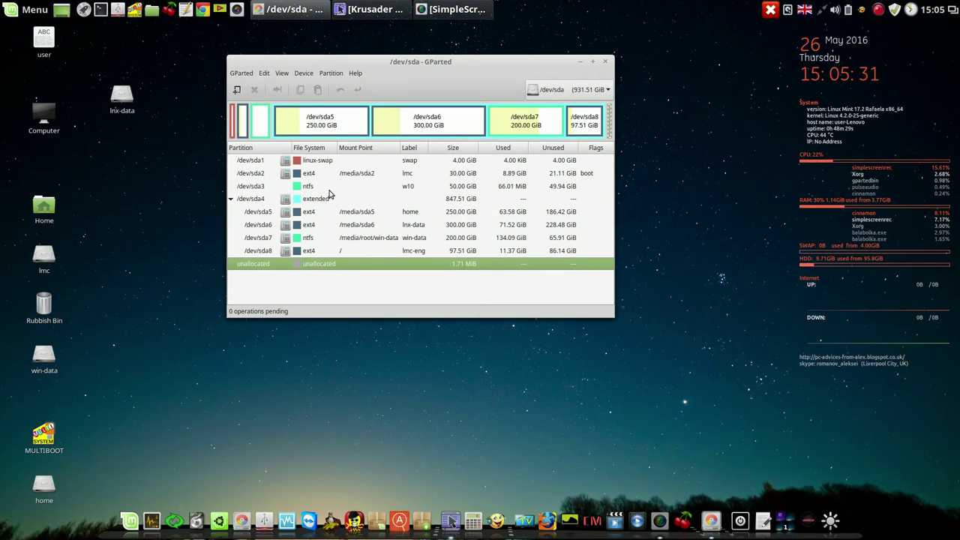
Select /dev/sda3, move GParted aside, and start qt4-fsarchiver with the administrator password.
{"action": "left_click", "coordinate": [408, 187]}
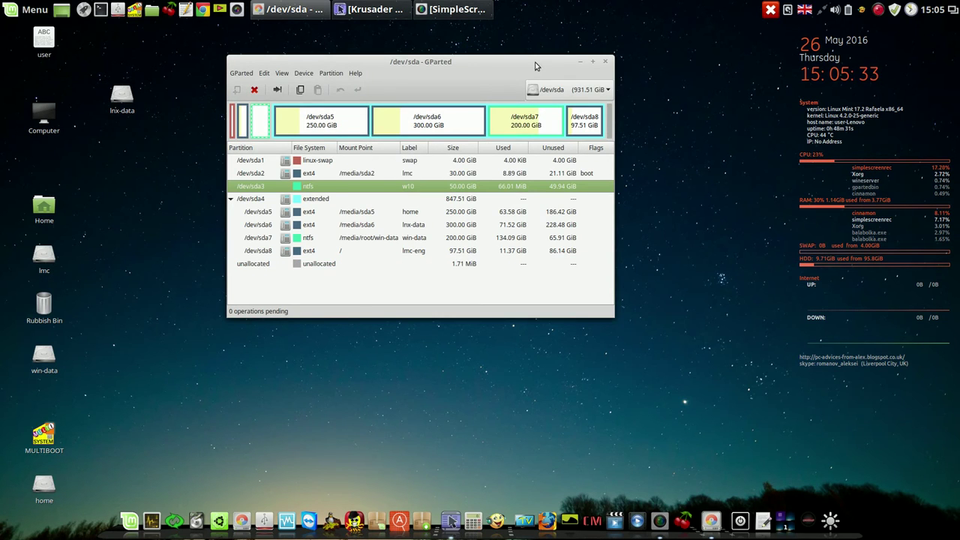
{"action": "left_click_drag", "start_coordinate": [528, 72], "coordinate": [696, 60]}
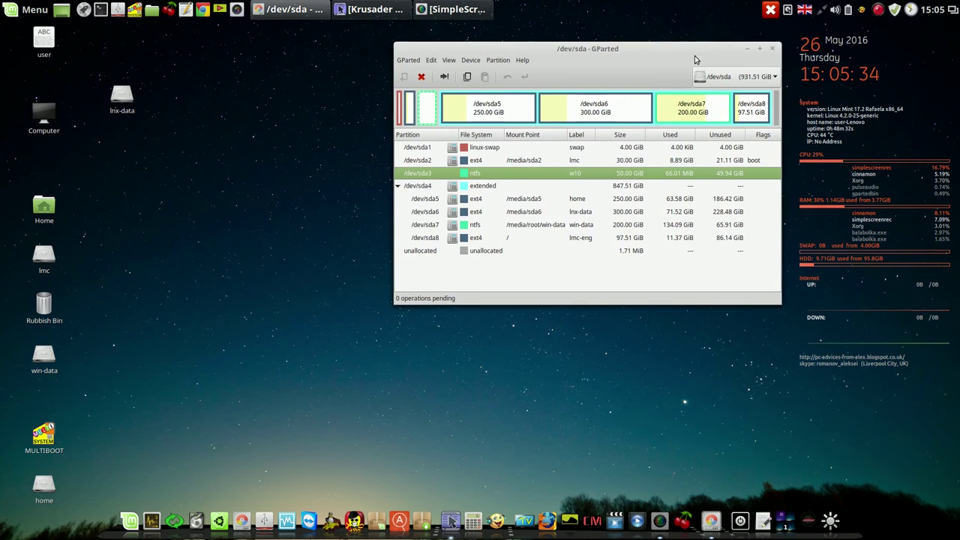
{"action": "left_click", "coordinate": [196, 517]}
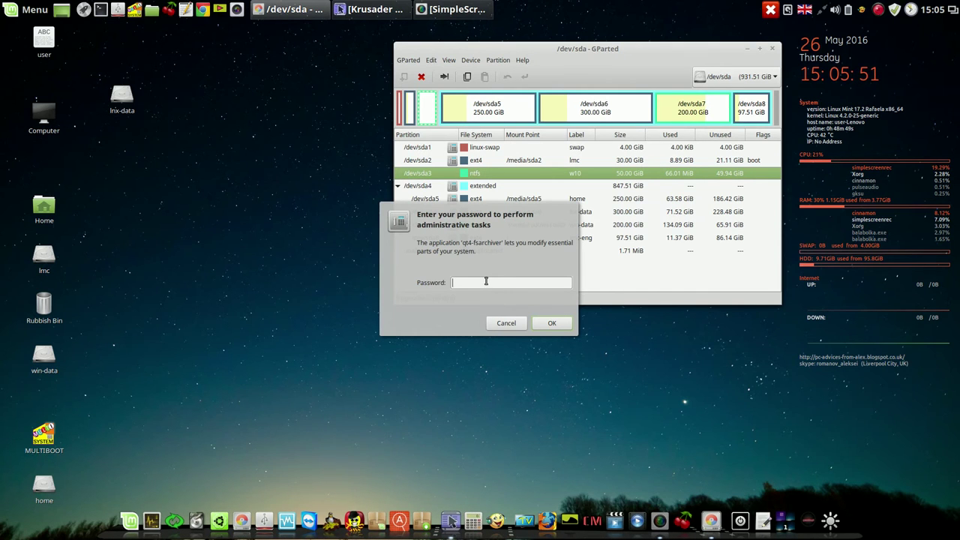
{"action": "type", "text": "****"}
{"action": "left_click", "coordinate": [551, 323]}
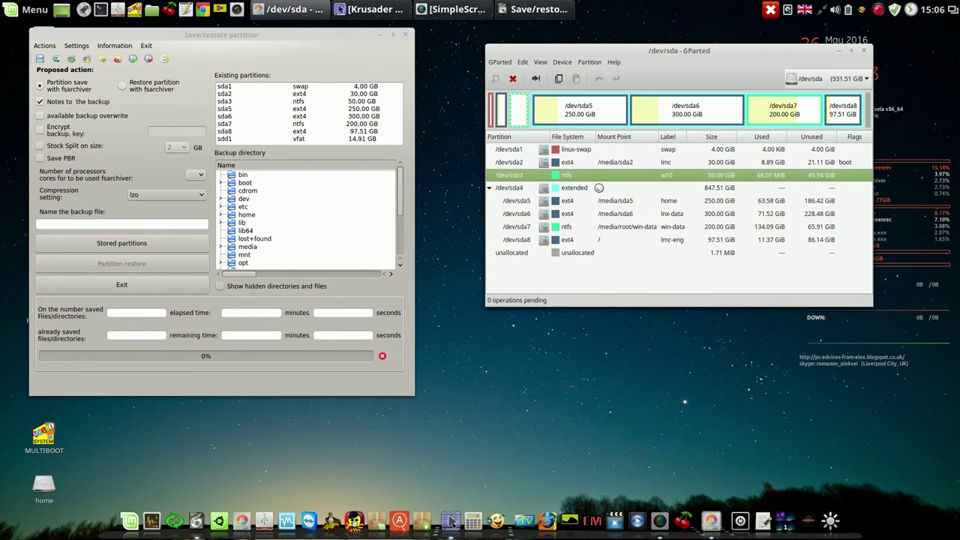
Restore onto sda3 from media/root/win-data/backup/w10/w10-26-5-2016.fsa and show its description.
{"action": "left_click", "coordinate": [122, 85]}
{"action": "left_click", "coordinate": [227, 101]}
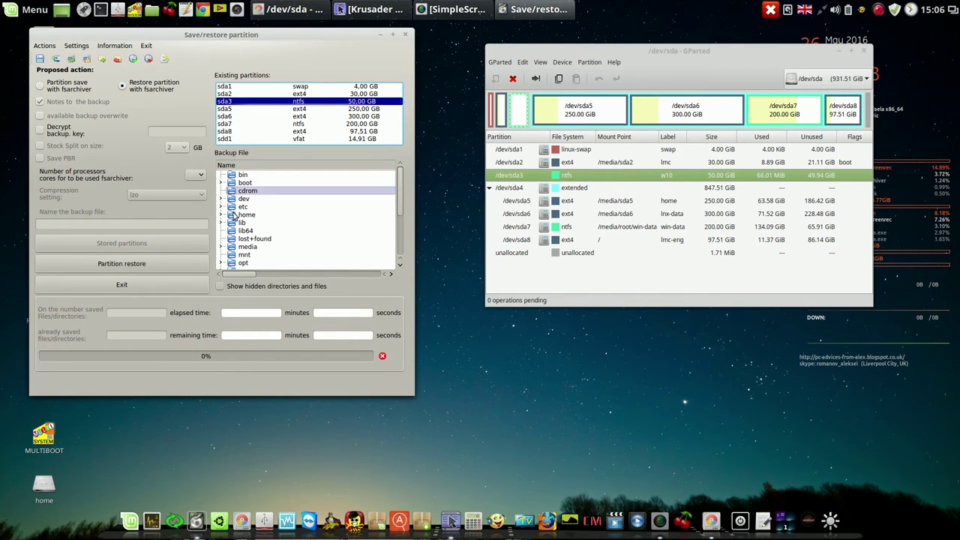
{"action": "left_click", "coordinate": [222, 248]}
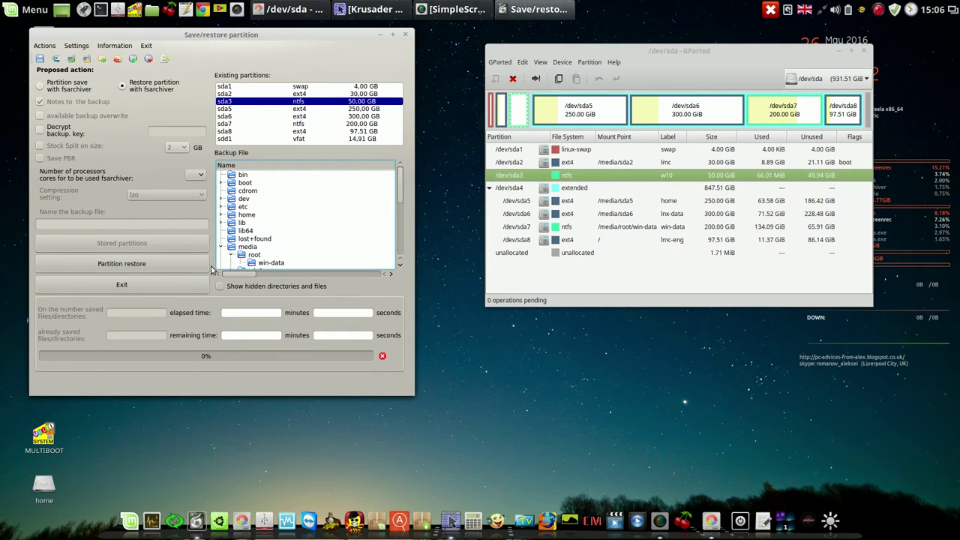
{"action": "left_click", "coordinate": [232, 255]}
{"action": "left_click_drag", "start_coordinate": [399, 177], "coordinate": [398, 209]}
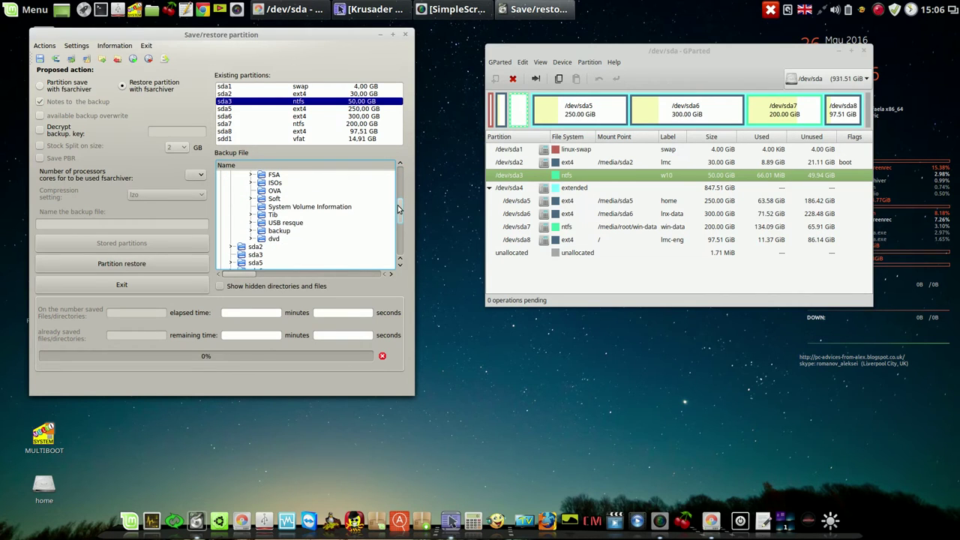
{"action": "left_click", "coordinate": [252, 232]}
{"action": "left_click", "coordinate": [262, 238]}
{"action": "left_click", "coordinate": [313, 247]}
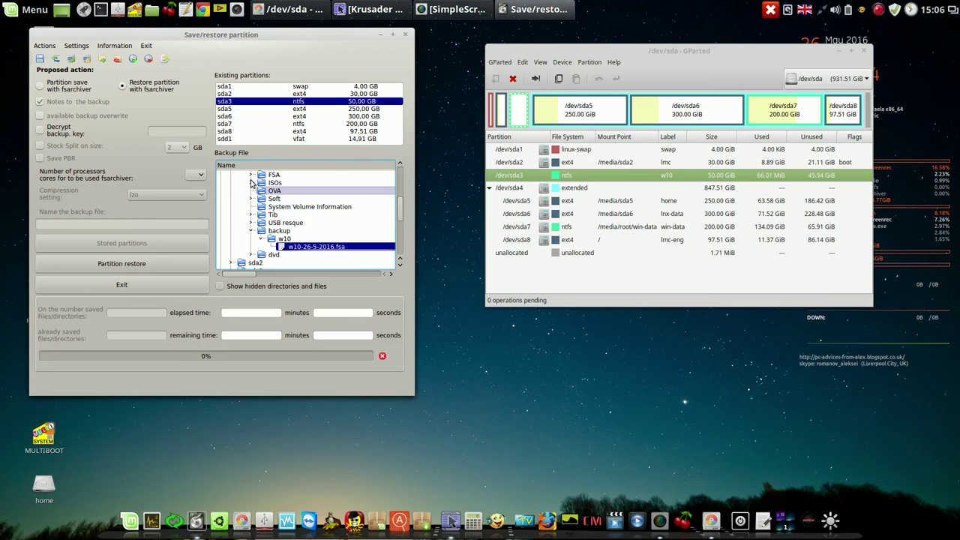
{"action": "left_click", "coordinate": [139, 264]}
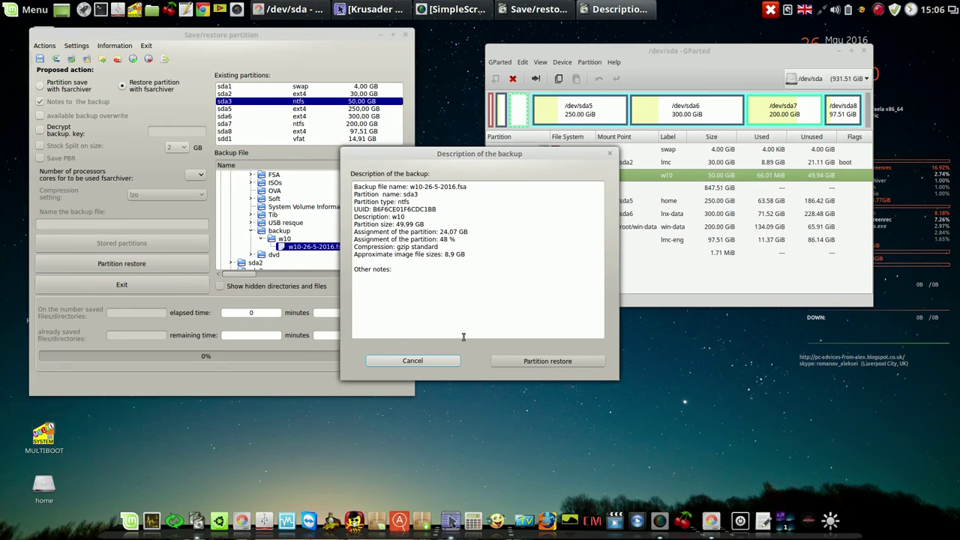
Confirm the restore, include the partition boot record, and let it run to 100%.
{"action": "left_click", "coordinate": [559, 362]}
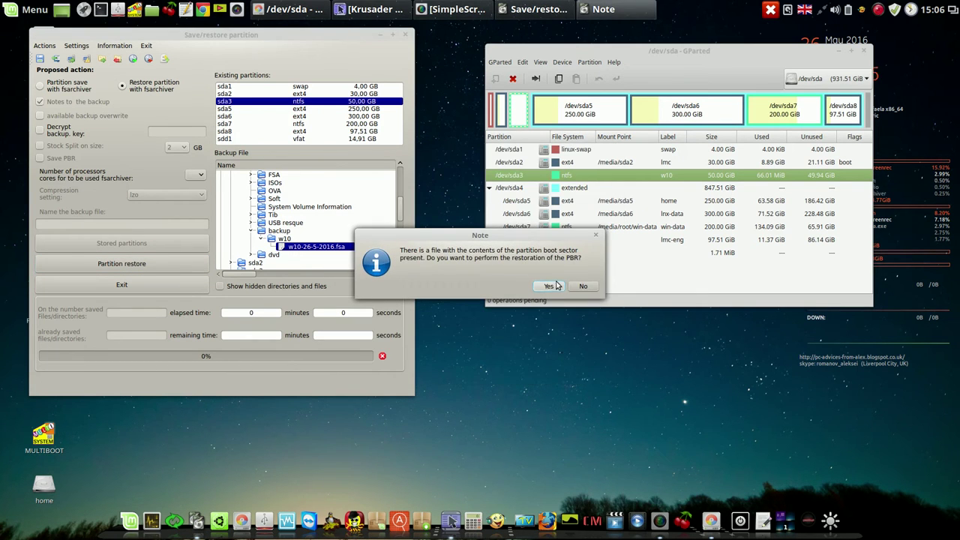
{"action": "left_click", "coordinate": [547, 287]}
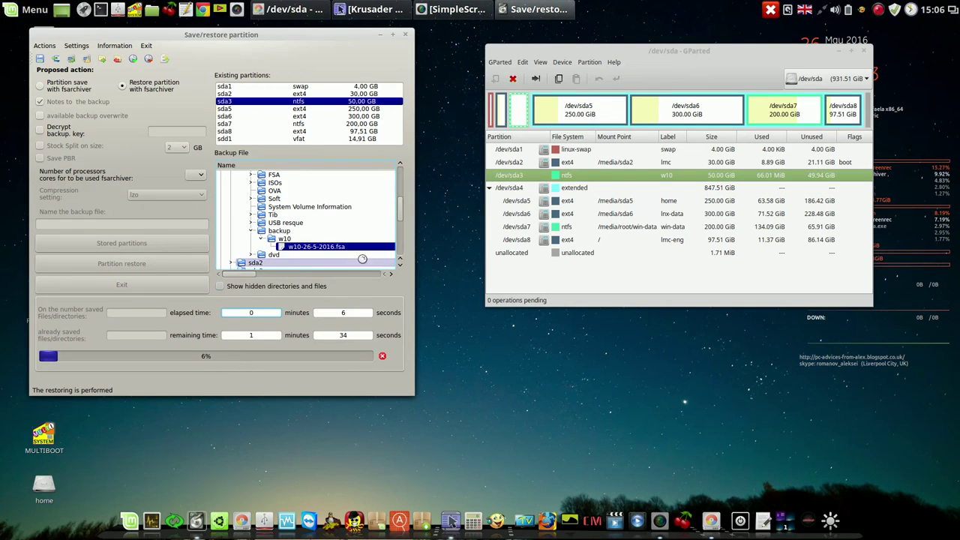
{"action": "left_click", "coordinate": [879, 10]}
{"action": "left_click", "coordinate": [897, 26]}
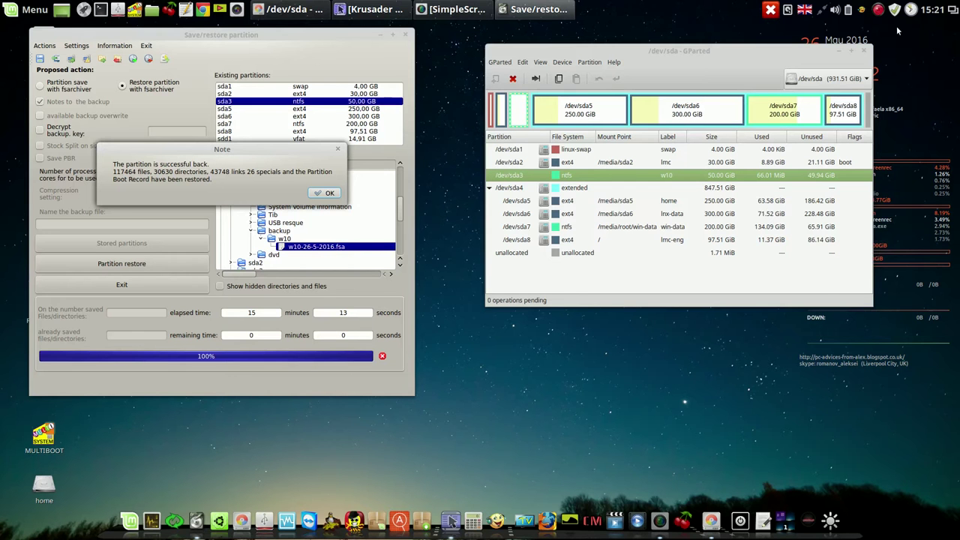
Dismiss the success note, refresh GParted's devices, inspect /dev/sda3, then close GParted.
{"action": "left_click", "coordinate": [330, 194]}
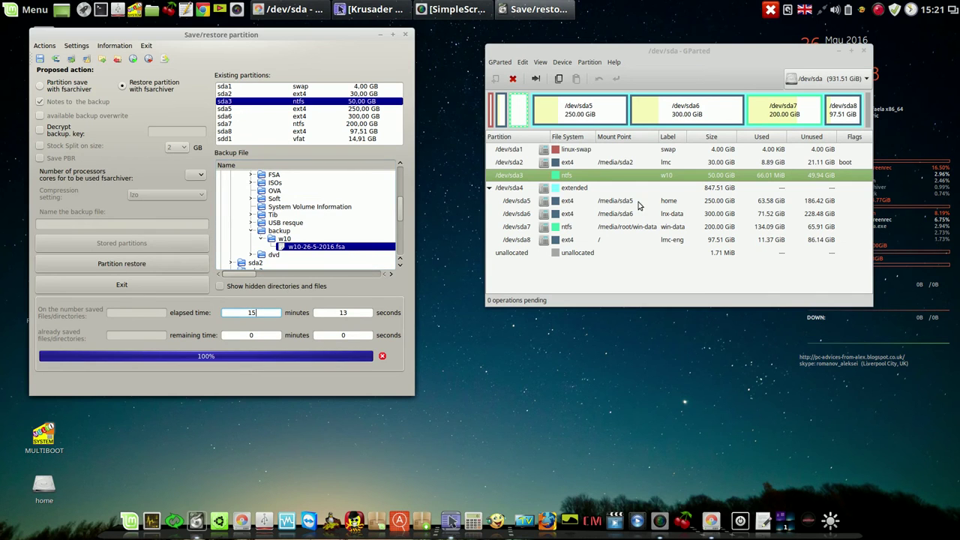
{"action": "left_click", "coordinate": [505, 63]}
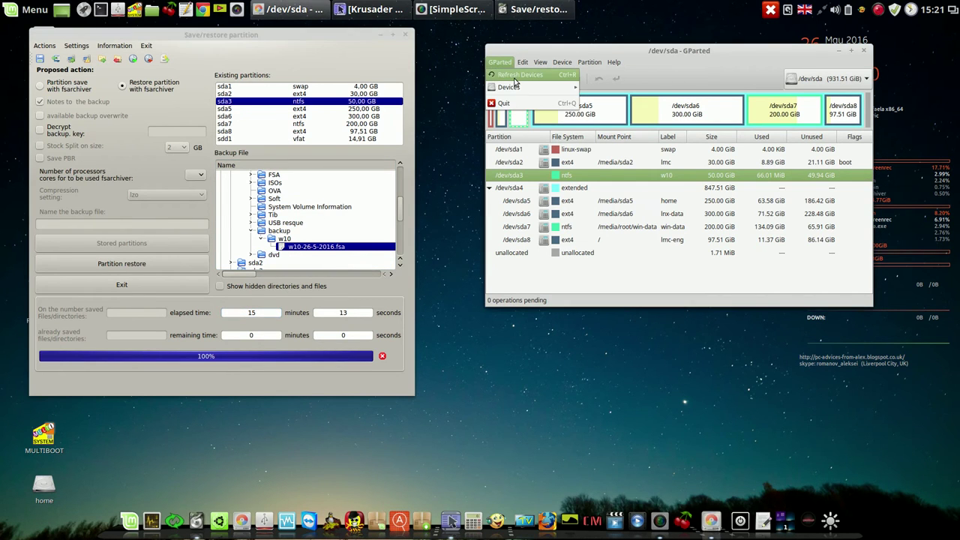
{"action": "left_click", "coordinate": [514, 75]}
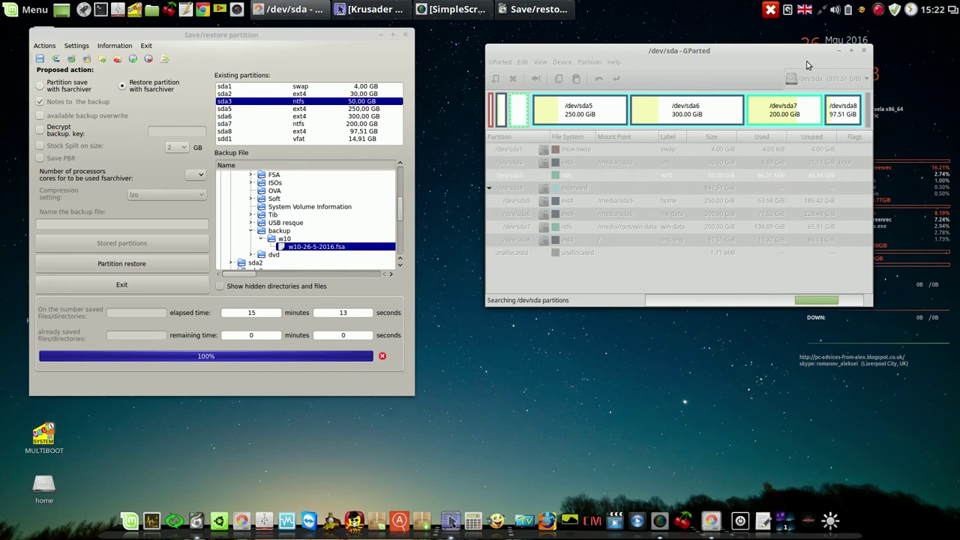
{"action": "left_click", "coordinate": [879, 10]}
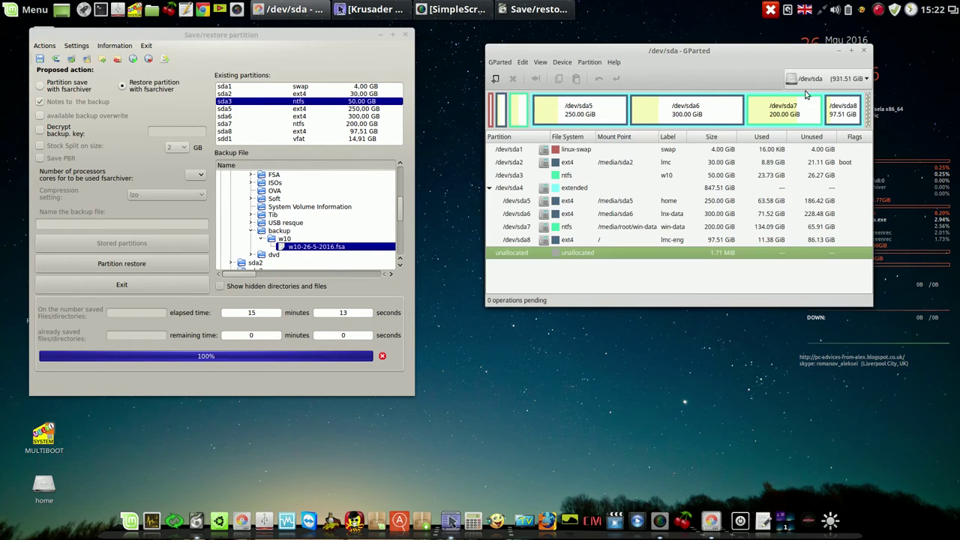
{"action": "left_click", "coordinate": [741, 175]}
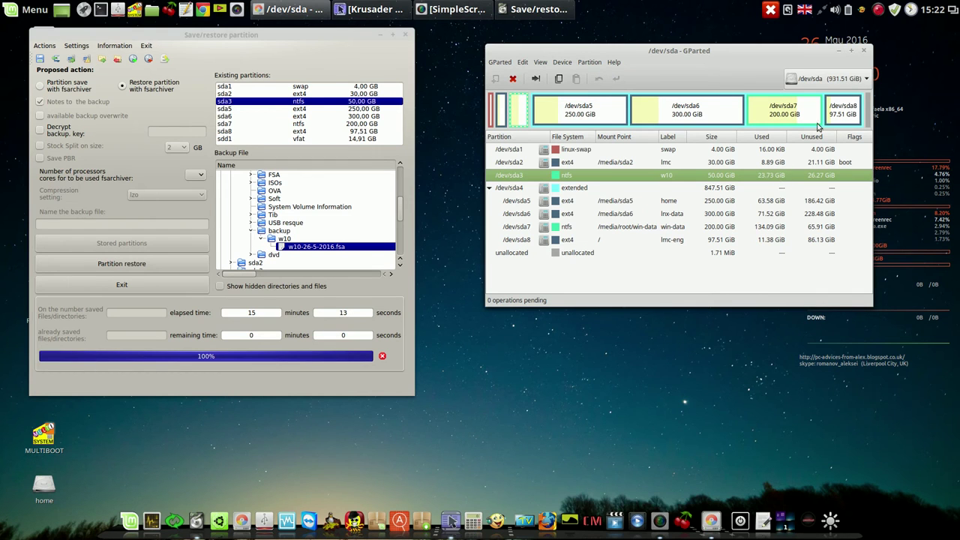
{"action": "left_click", "coordinate": [864, 50]}
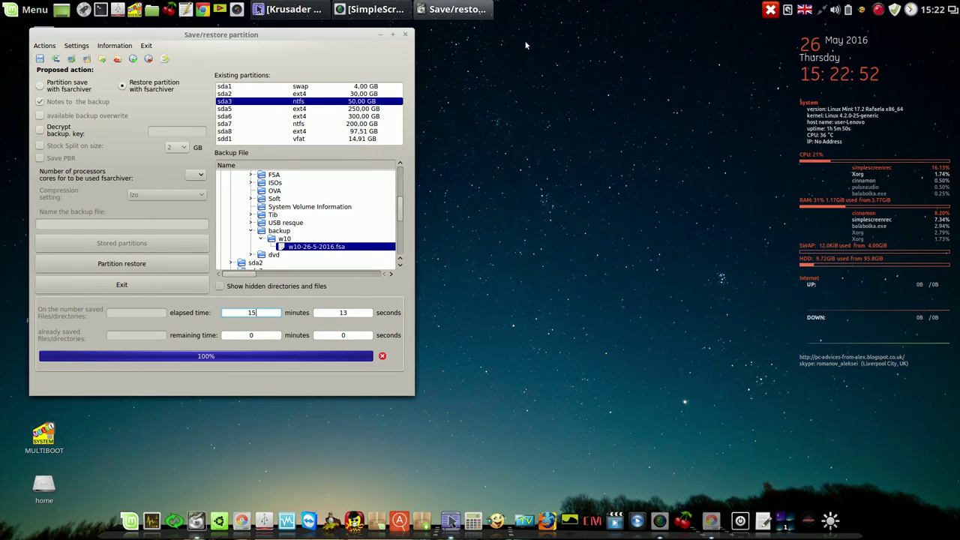
Close qt4-fsarchiver's Save/restore partition window.
{"action": "left_click", "coordinate": [405, 35]}
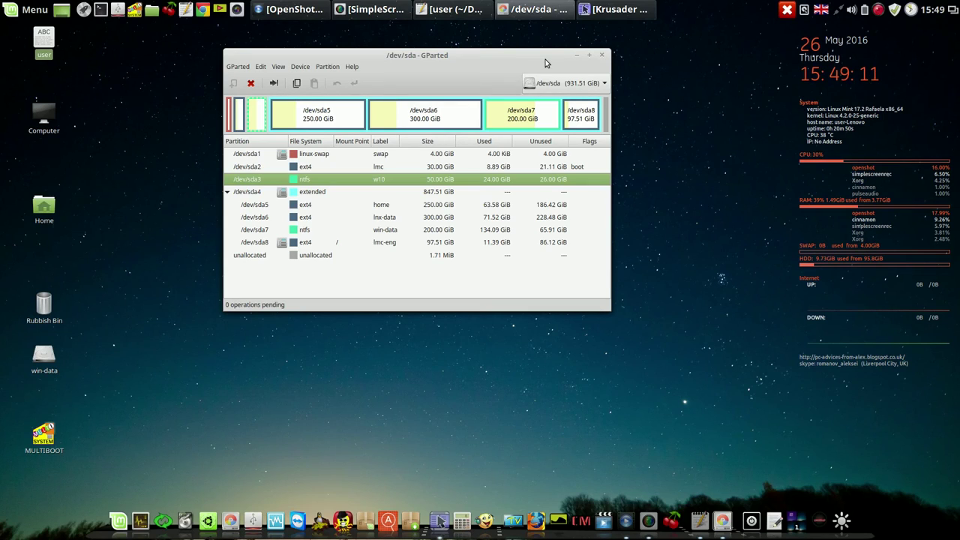
{"action": "left_click_drag", "start_coordinate": [539, 63], "coordinate": [482, 72]}
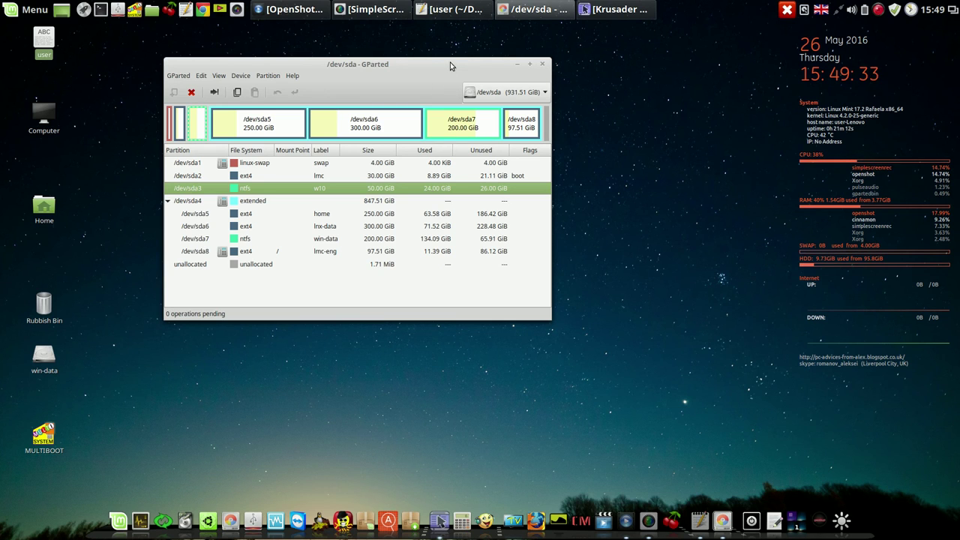
{"action": "left_click_drag", "start_coordinate": [450, 62], "coordinate": [427, 60]}
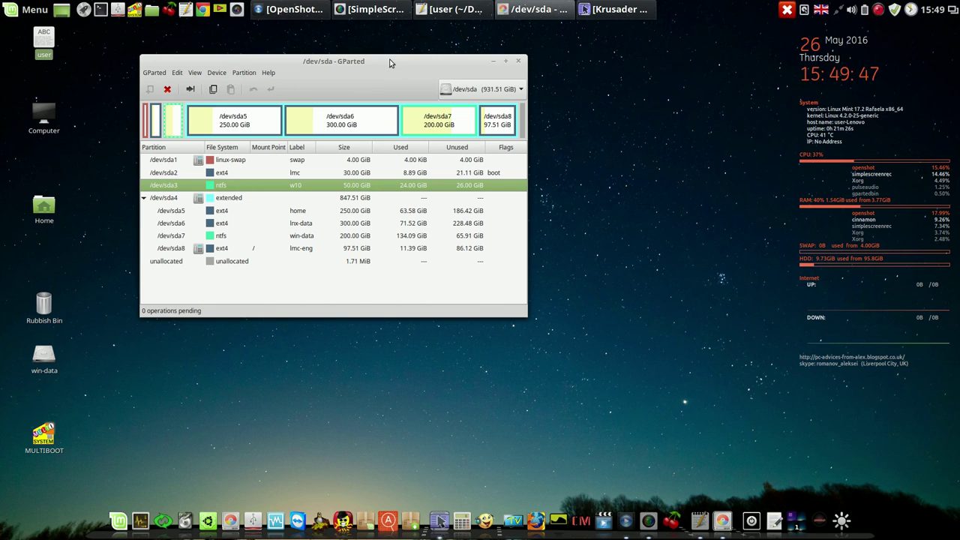
{"action": "left_click_drag", "start_coordinate": [392, 62], "coordinate": [377, 51]}
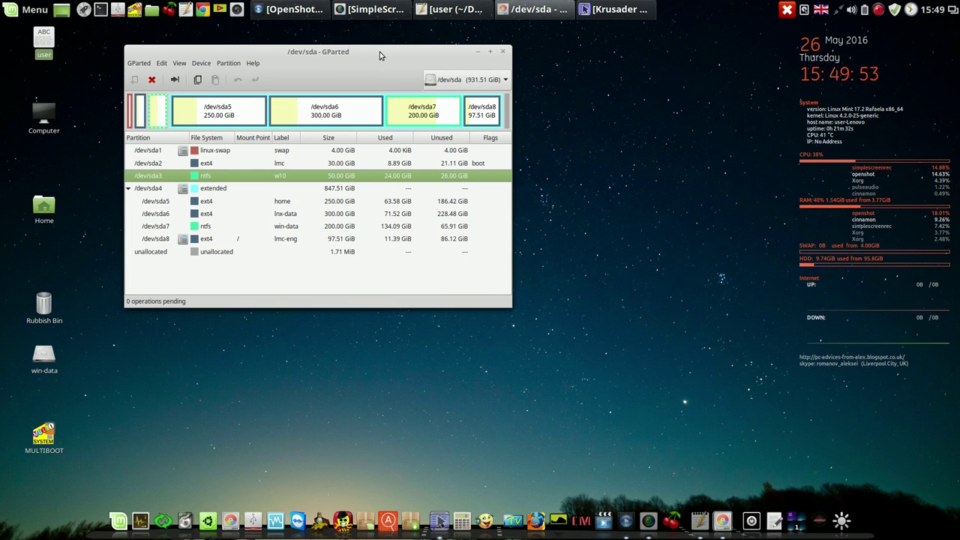
{"action": "left_click_drag", "start_coordinate": [380, 52], "coordinate": [339, 45]}
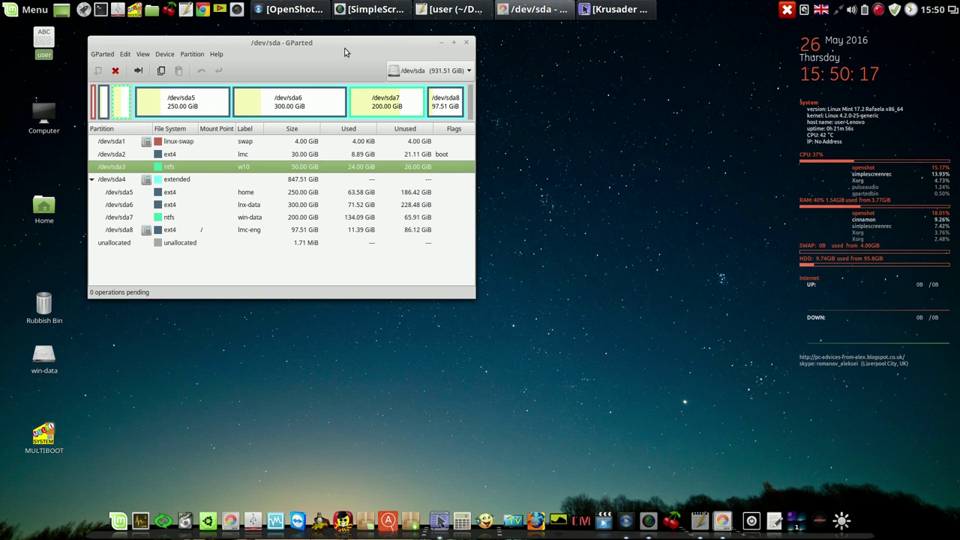
{"action": "mouse_move", "coordinate": [347, 48]}
{"action": "left_mouse_down"}
{"action": "mouse_move", "coordinate": [359, 49]}
{"action": "mouse_move", "coordinate": [349, 44]}
{"action": "left_mouse_up"}
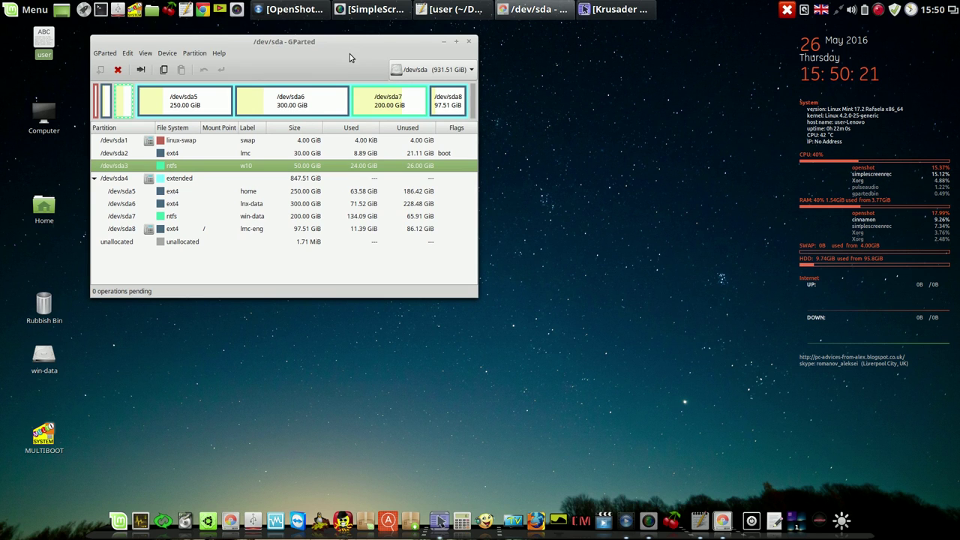